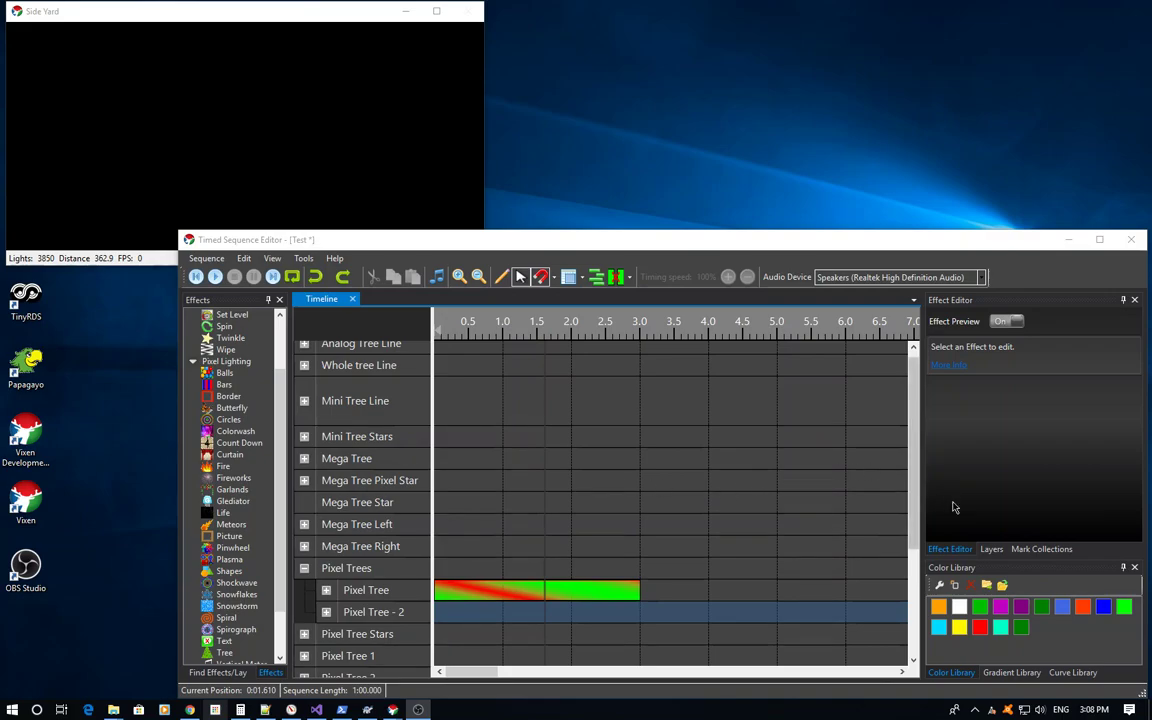
Step: Choose the Default layer and select the Pixel Tree's Butterfly effect to show its Diagonal Boxes settings
left_click(991, 549)
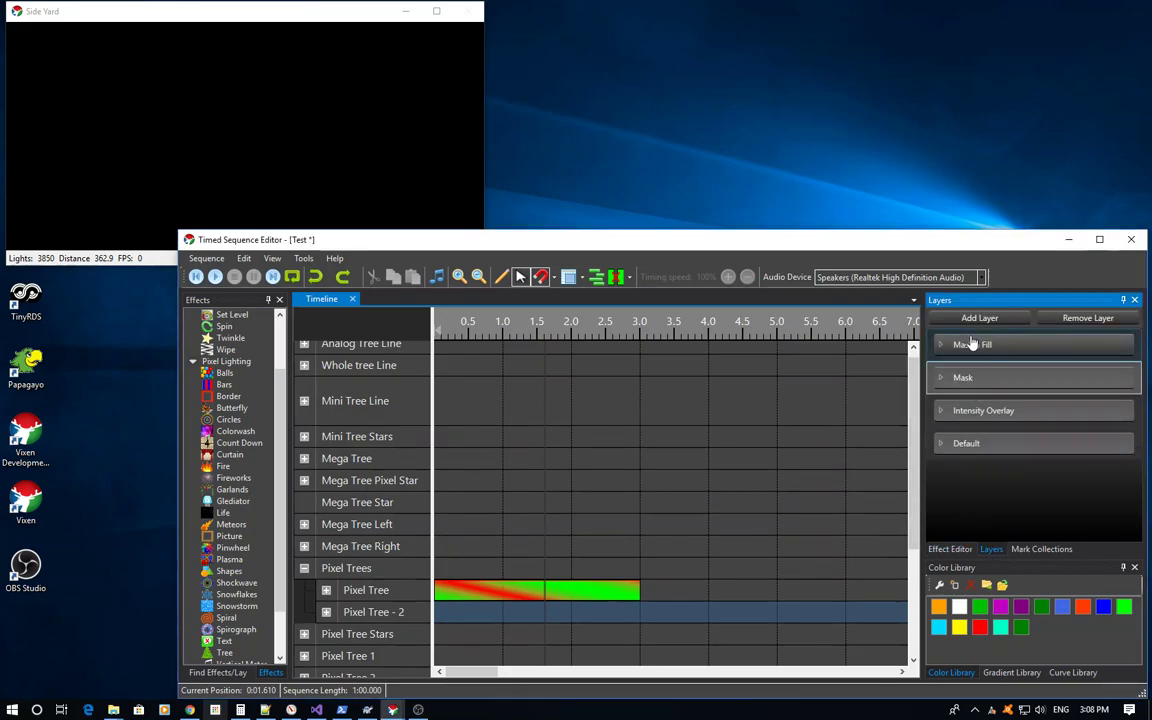
left_click(948, 444)
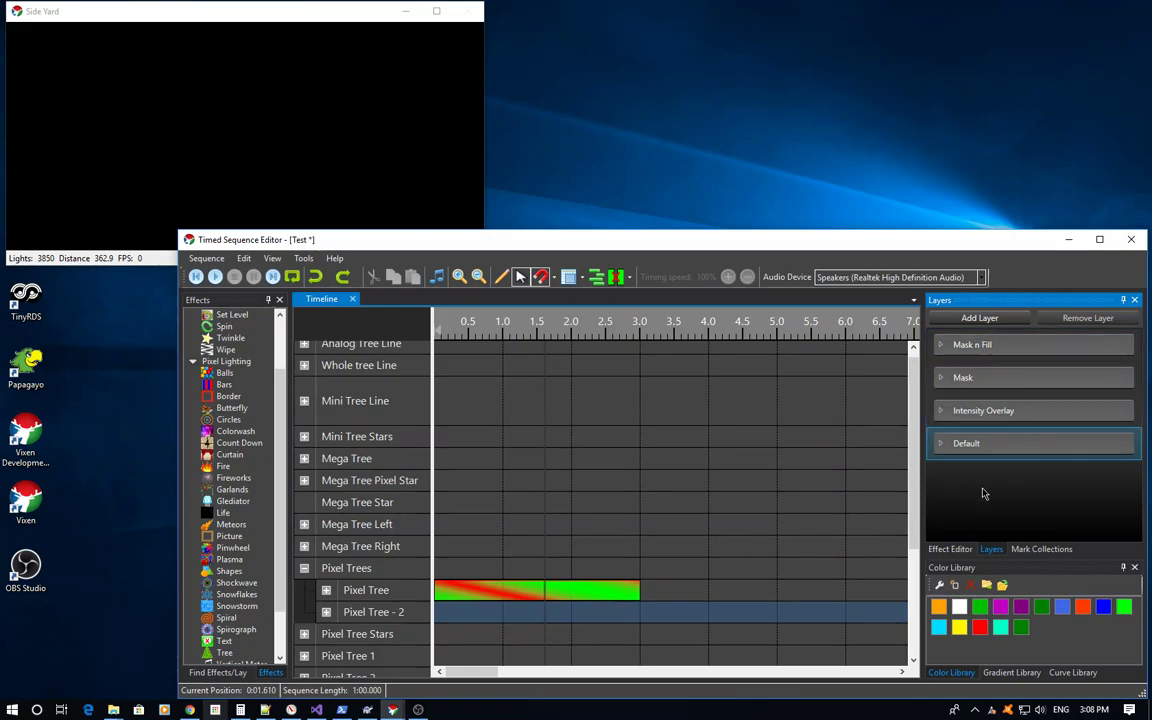
left_click(952, 549)
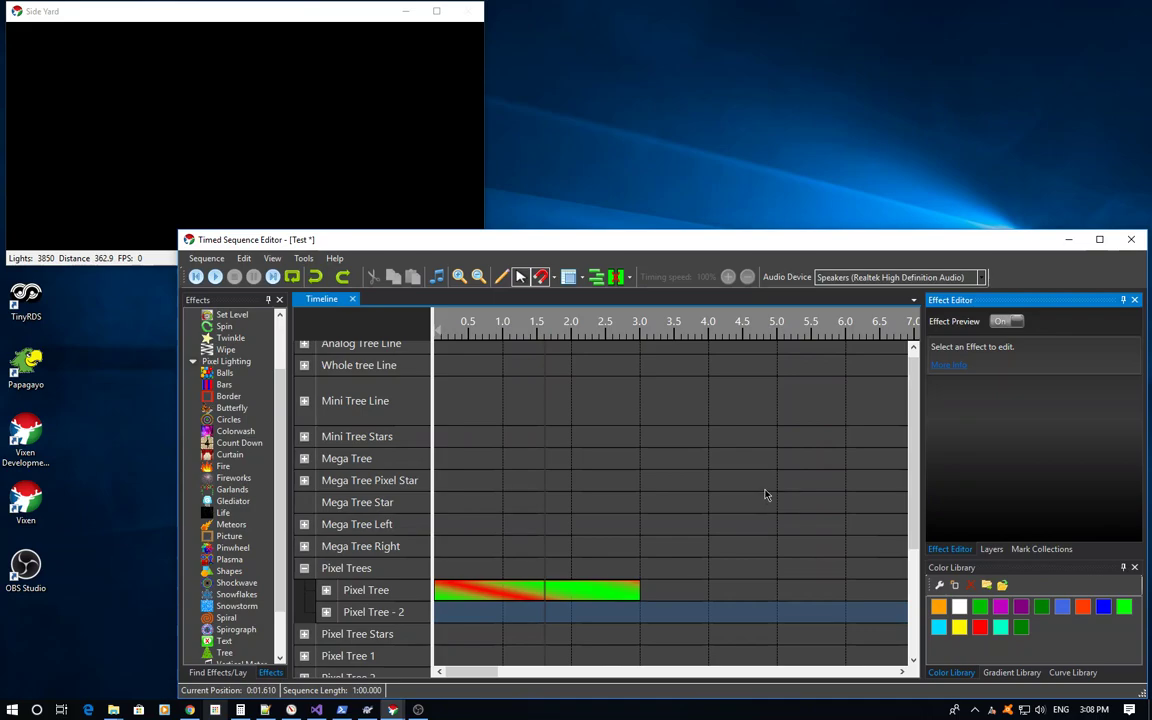
left_click(547, 594)
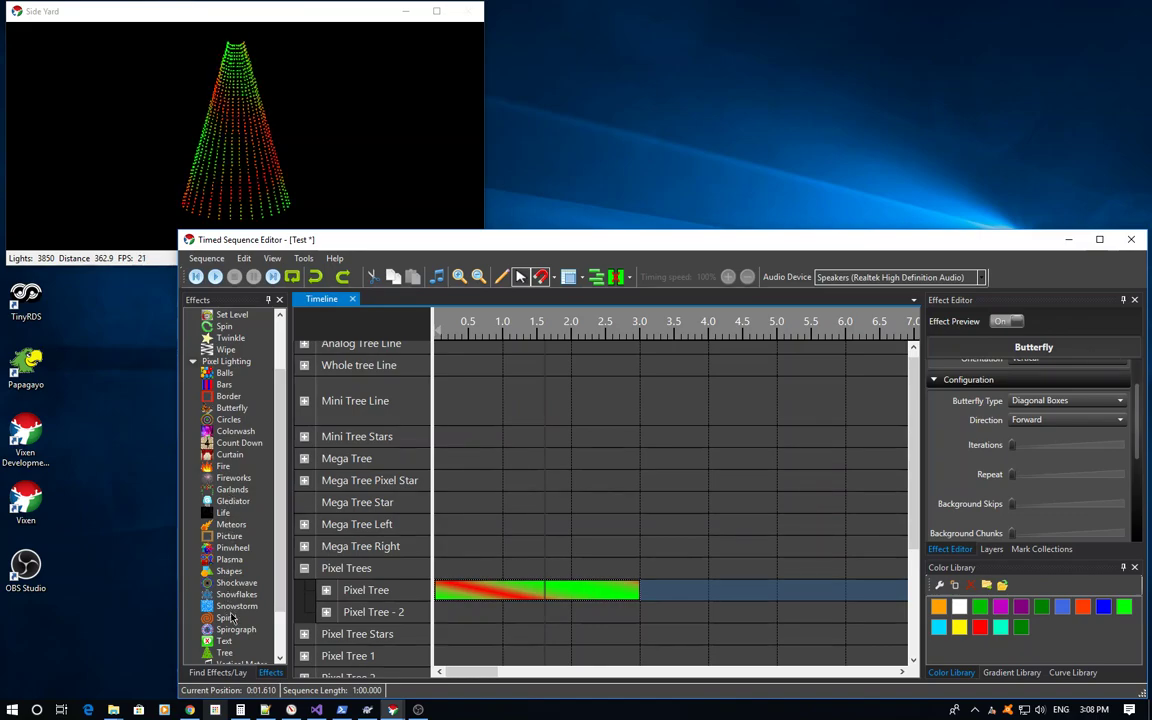
Step: Drop a Spiral effect onto the Pixel Tree row over the Butterfly and preview the combination
left_click_drag(227, 618, 440, 592)
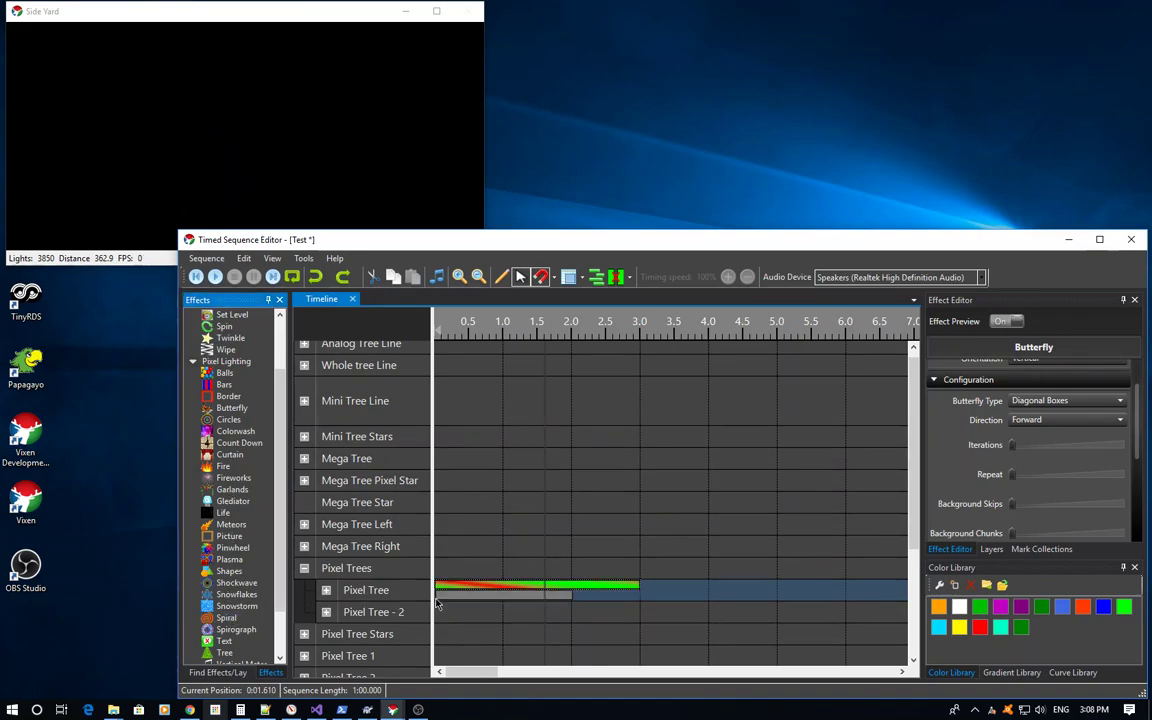
left_click(547, 583)
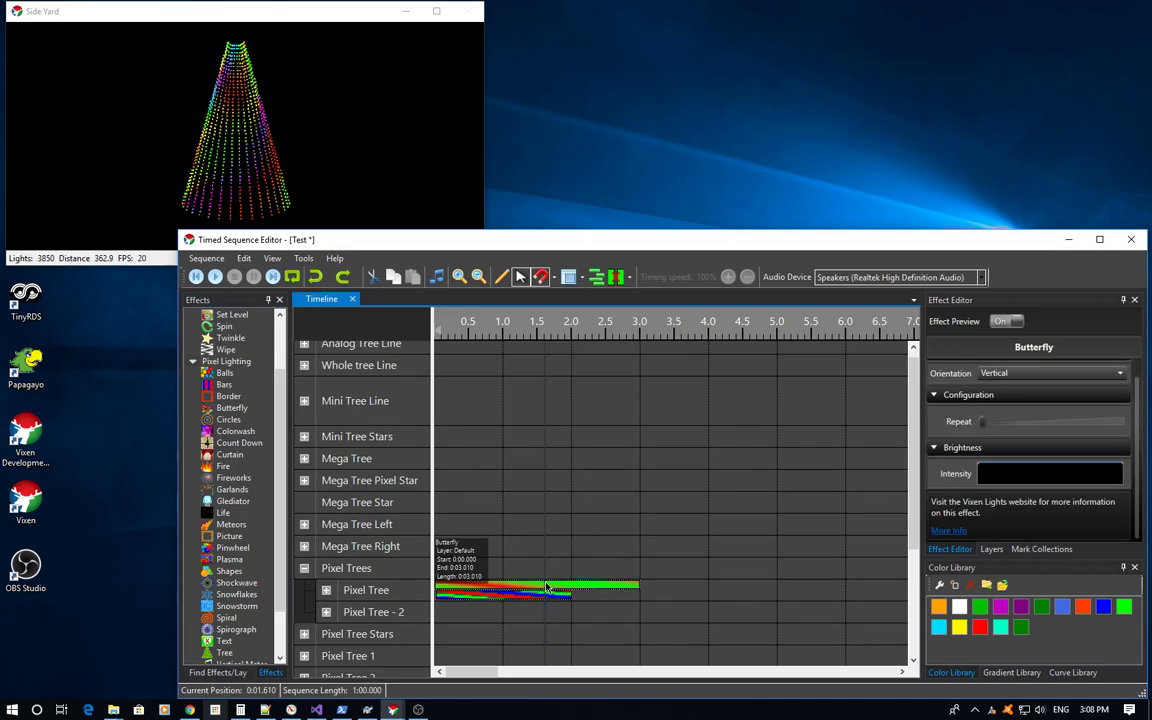
left_click(530, 636)
left_click(533, 590)
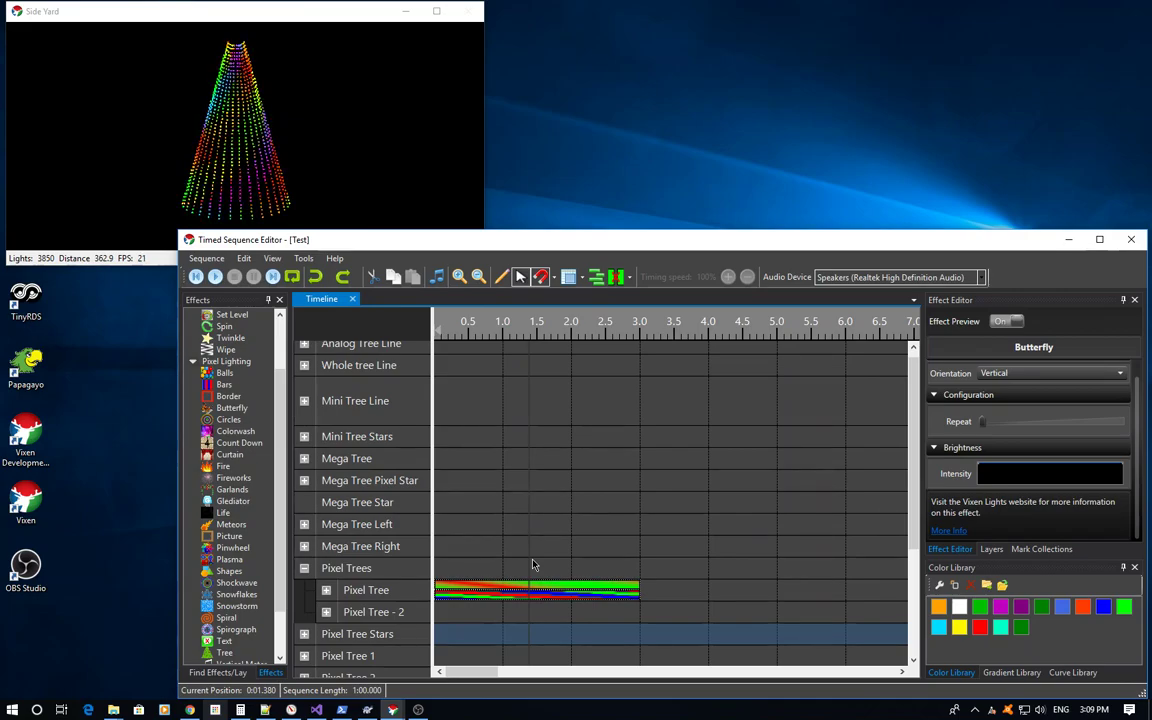
Step: Drag the Spiral effect's Thickness curve down to the bottom
left_click(534, 560)
left_click(548, 599)
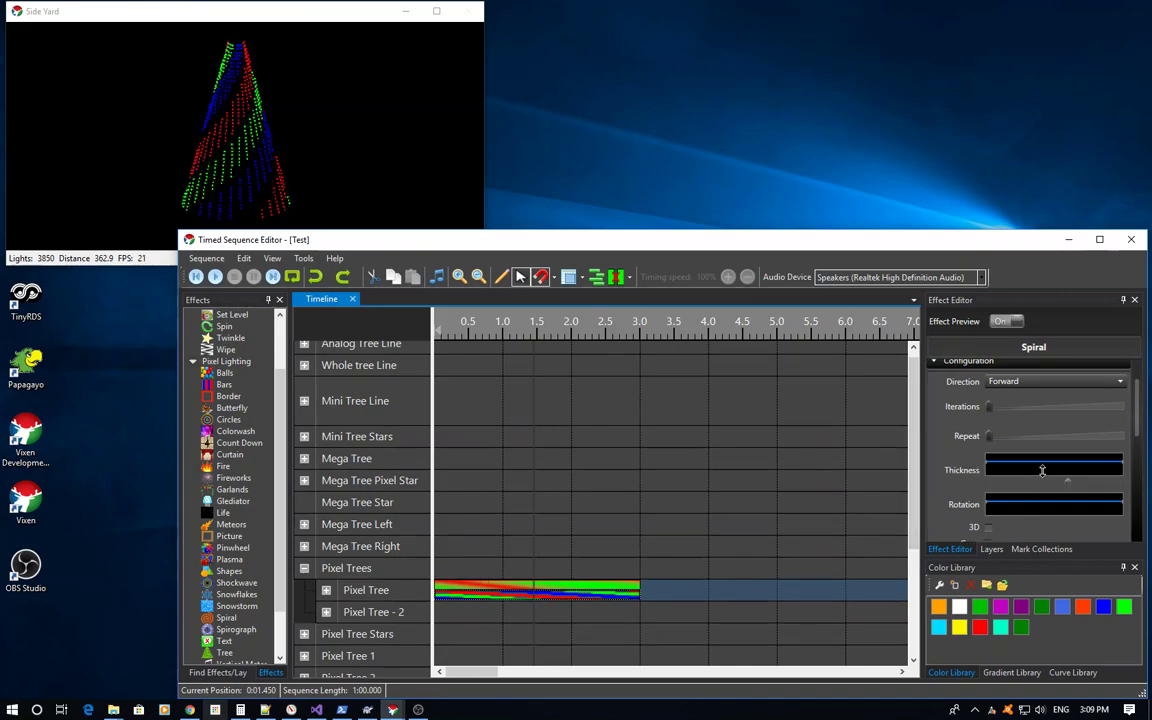
left_click_drag(1067, 482, 1044, 482)
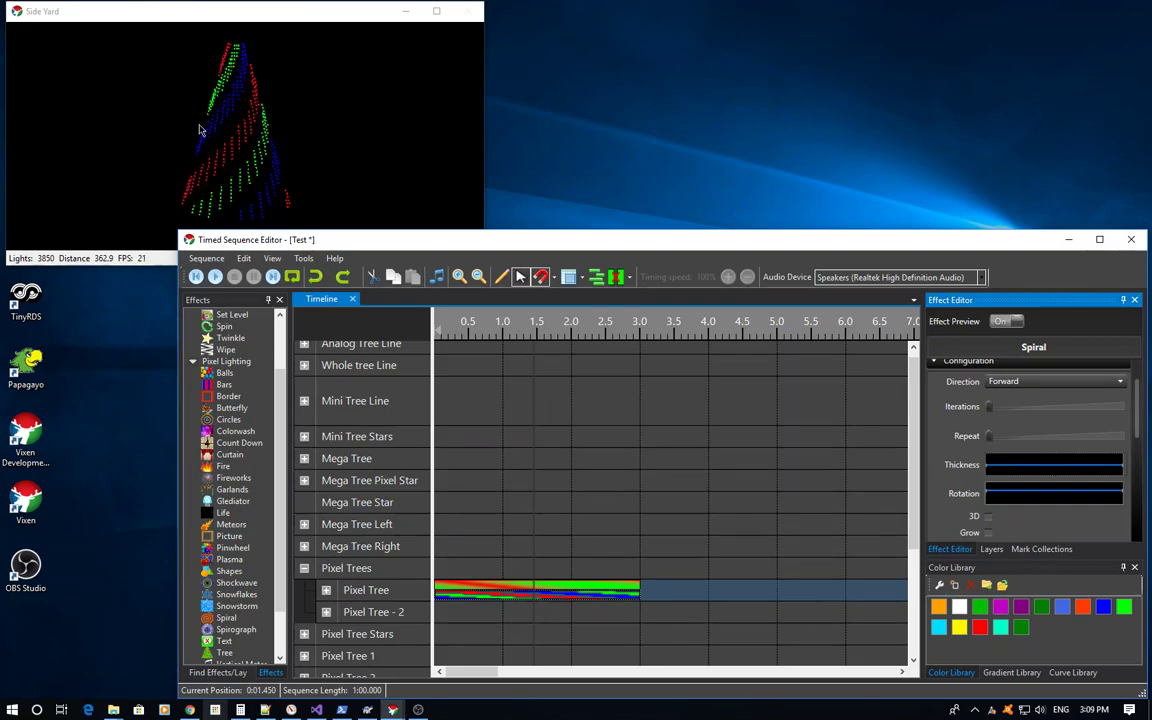
Step: Set the Spiral's layer to Intensity Overlay and preview it with the Butterfly selected
right_click(600, 585)
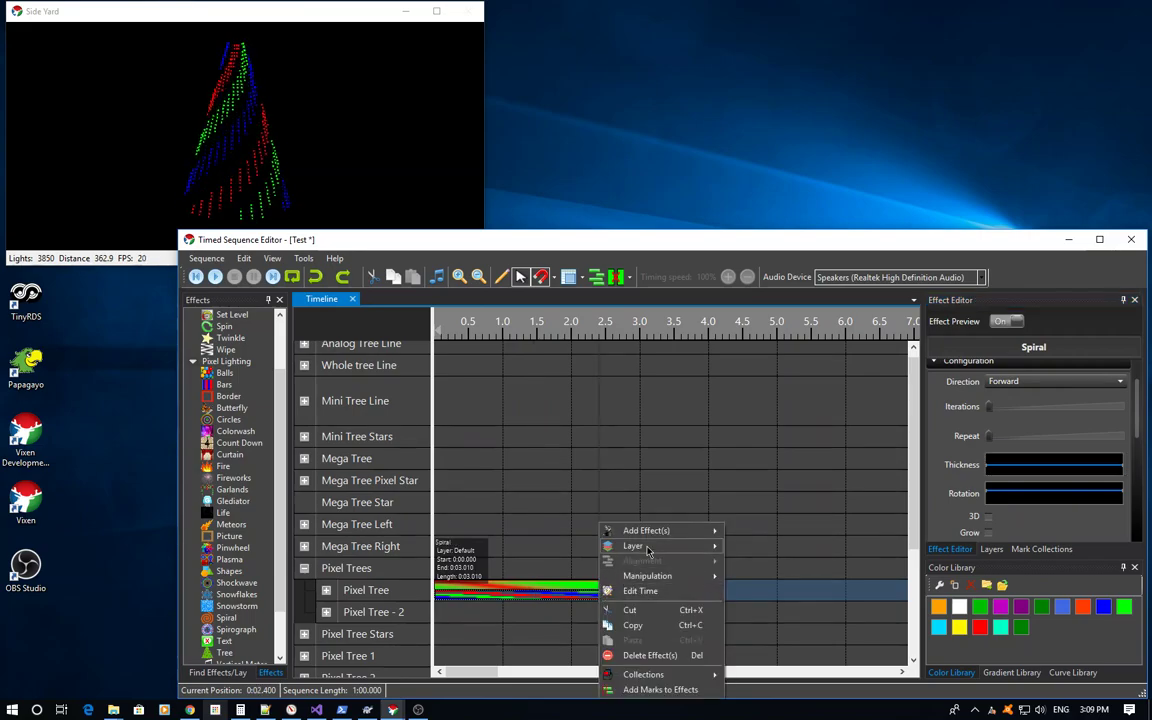
mouse_move(645, 546)
left_click(760, 559)
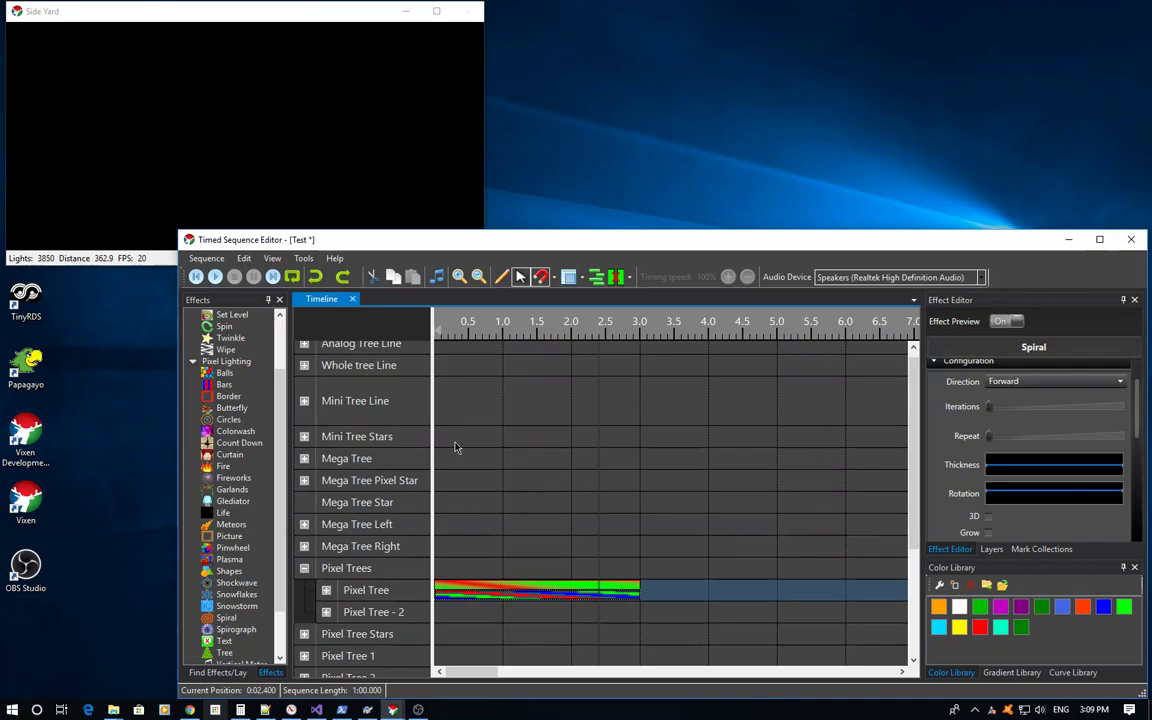
left_click(531, 539)
left_click(533, 591)
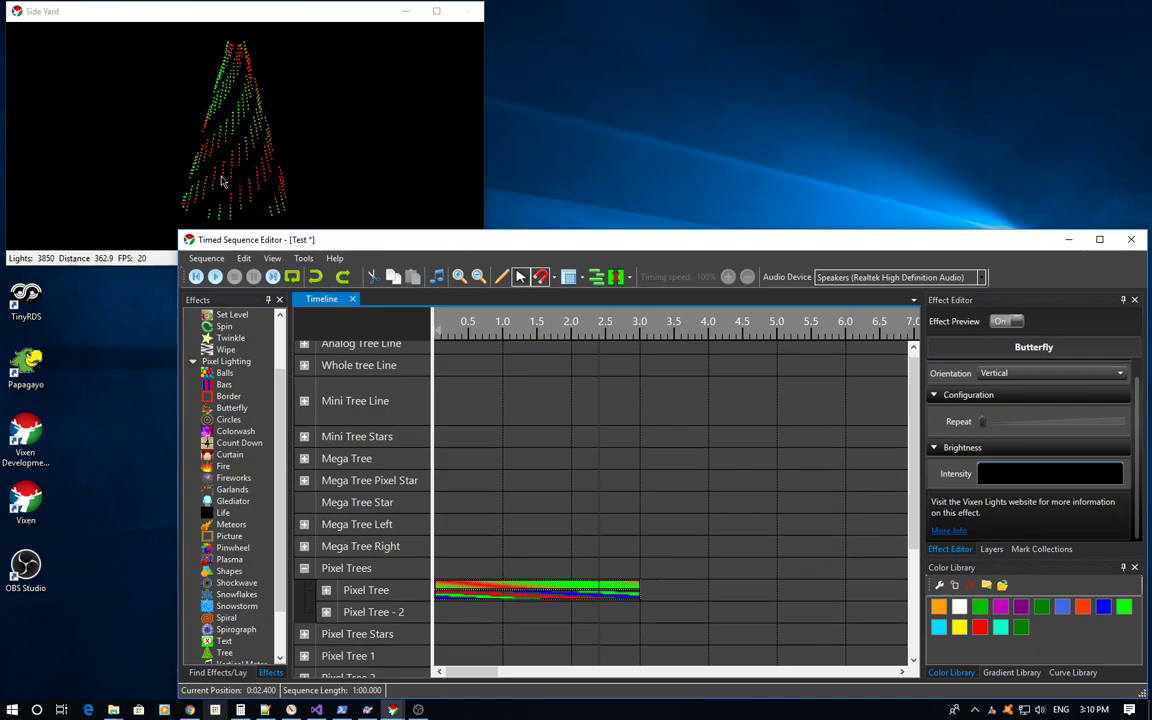
Step: Change the Spiral's layer to Mask and preview it by selecting the Butterfly
left_click(524, 548)
left_click(538, 600)
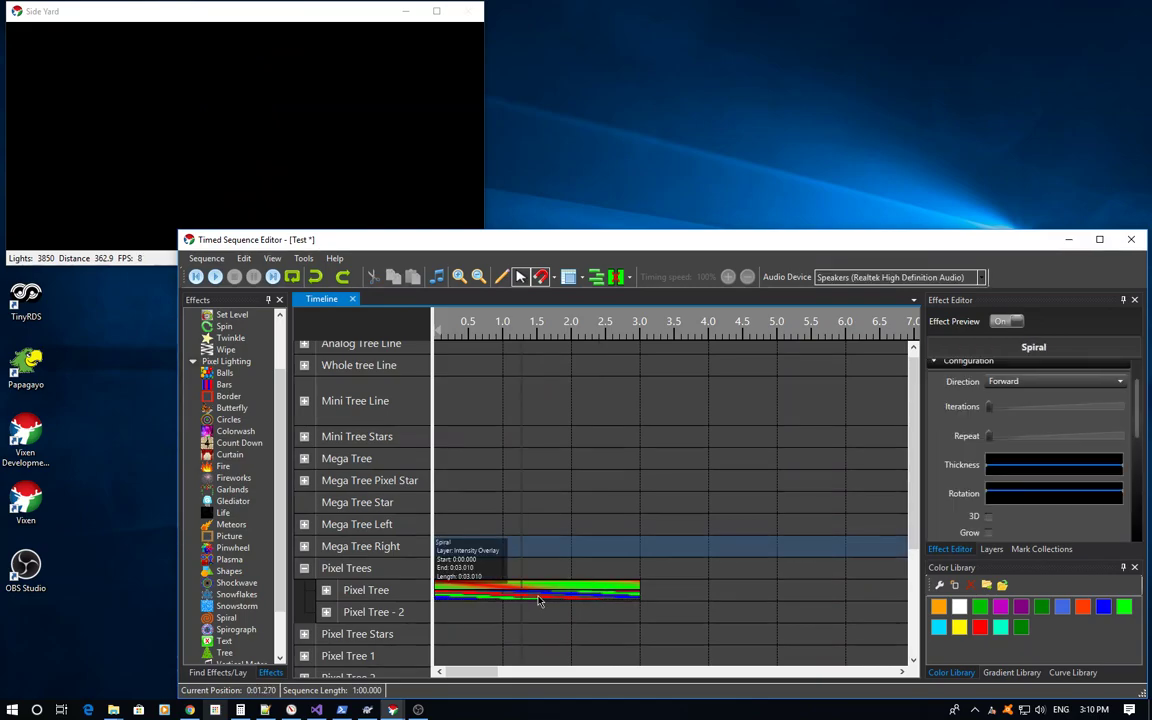
right_click(540, 600)
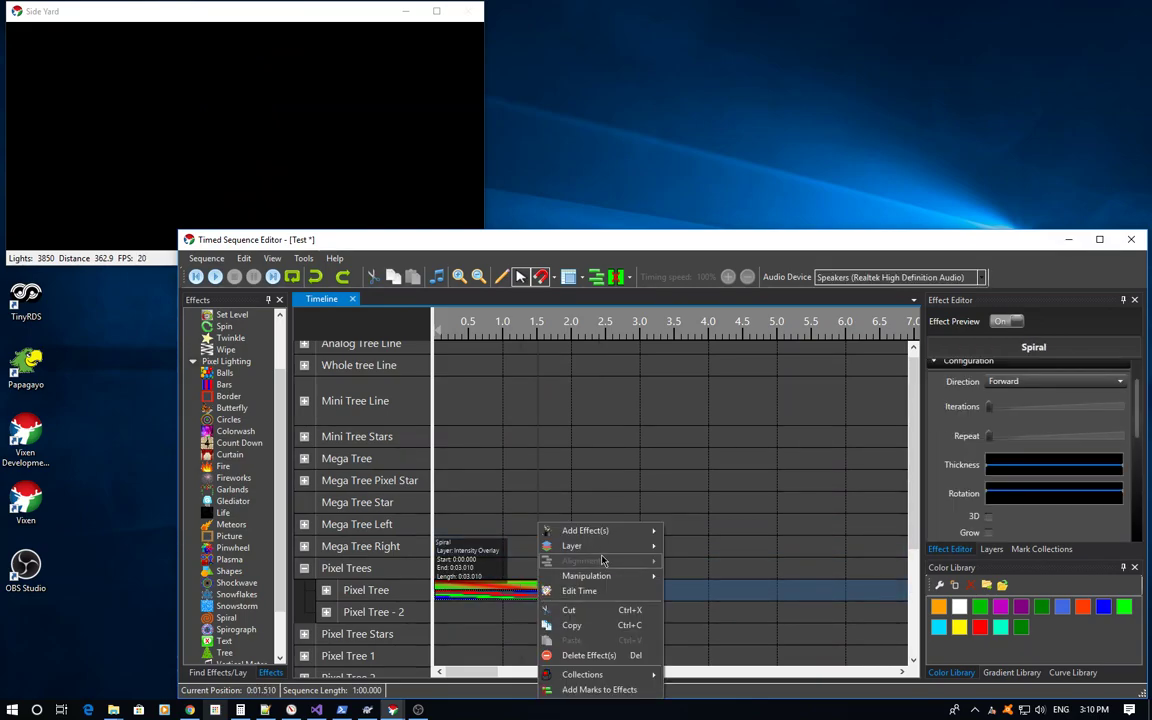
mouse_move(590, 546)
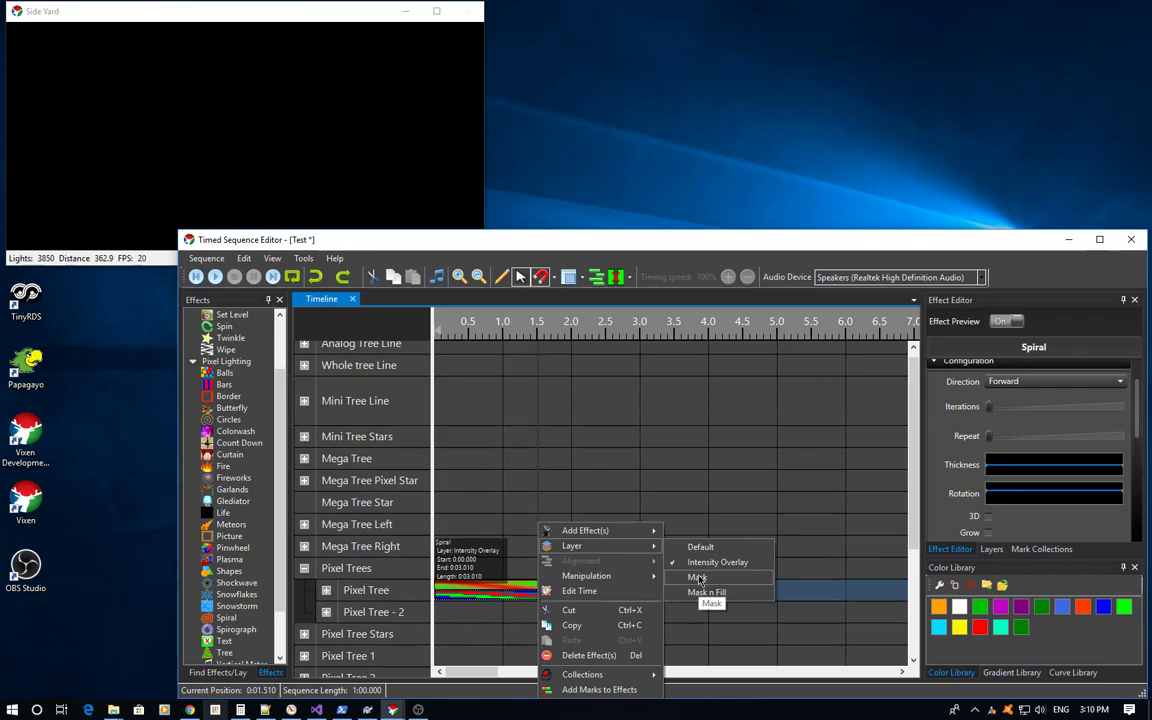
left_click(697, 578)
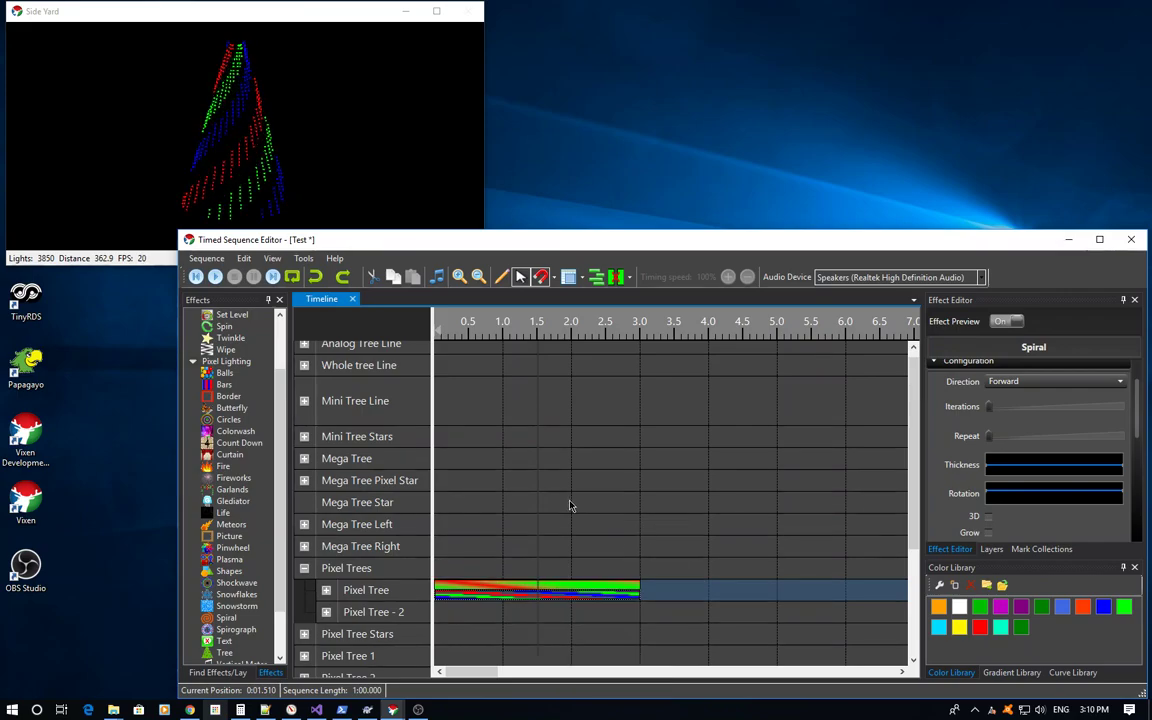
left_click(545, 590)
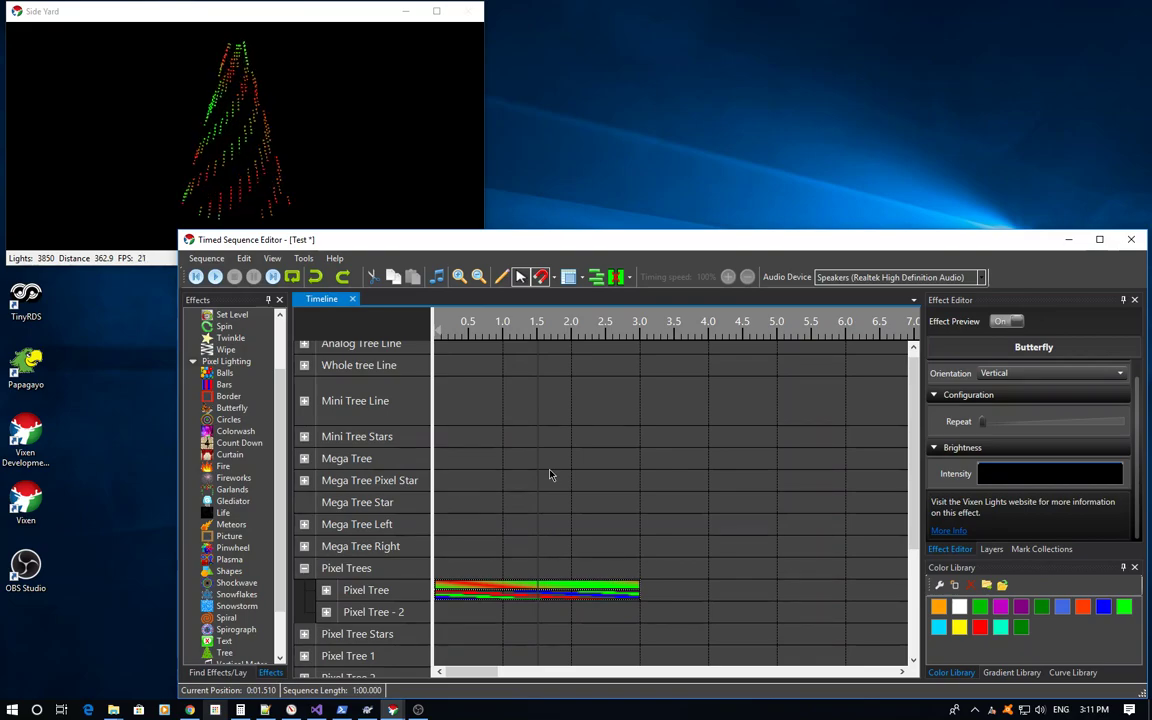
Step: Assign the Spiral to the Mask n Fill layer and preview it through the Butterfly
left_click(552, 524)
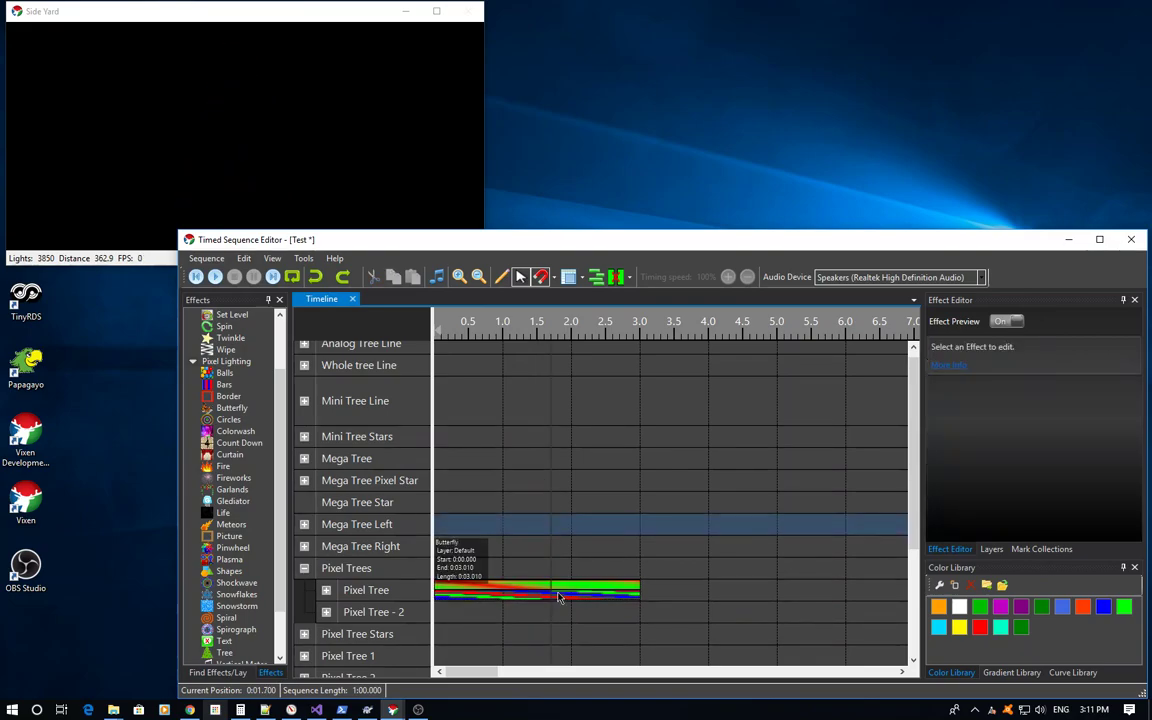
left_click(559, 597)
right_click(560, 600)
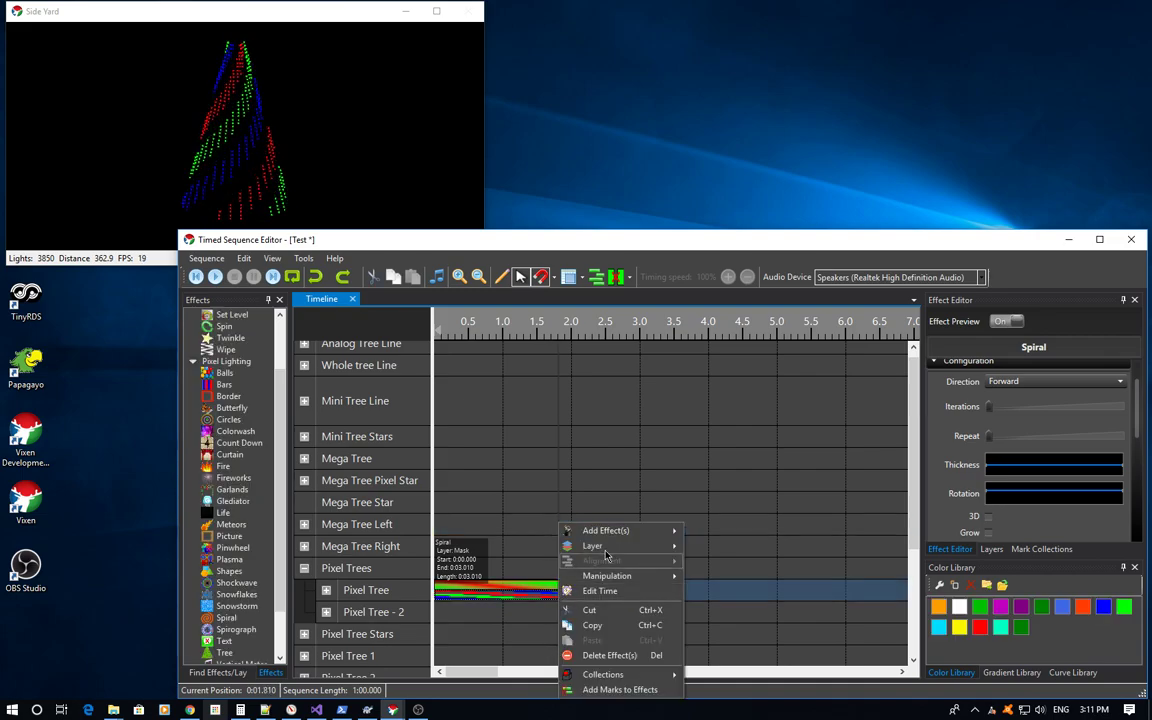
mouse_move(607, 555)
left_click(729, 597)
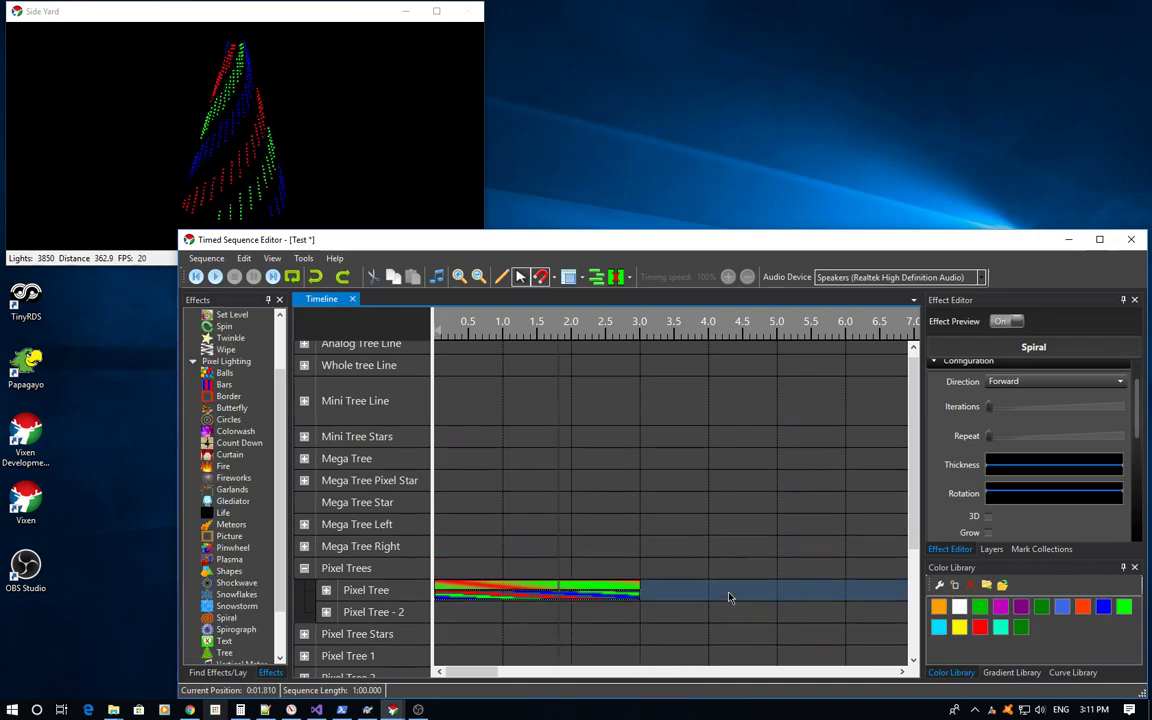
left_click_drag(530, 521, 537, 627)
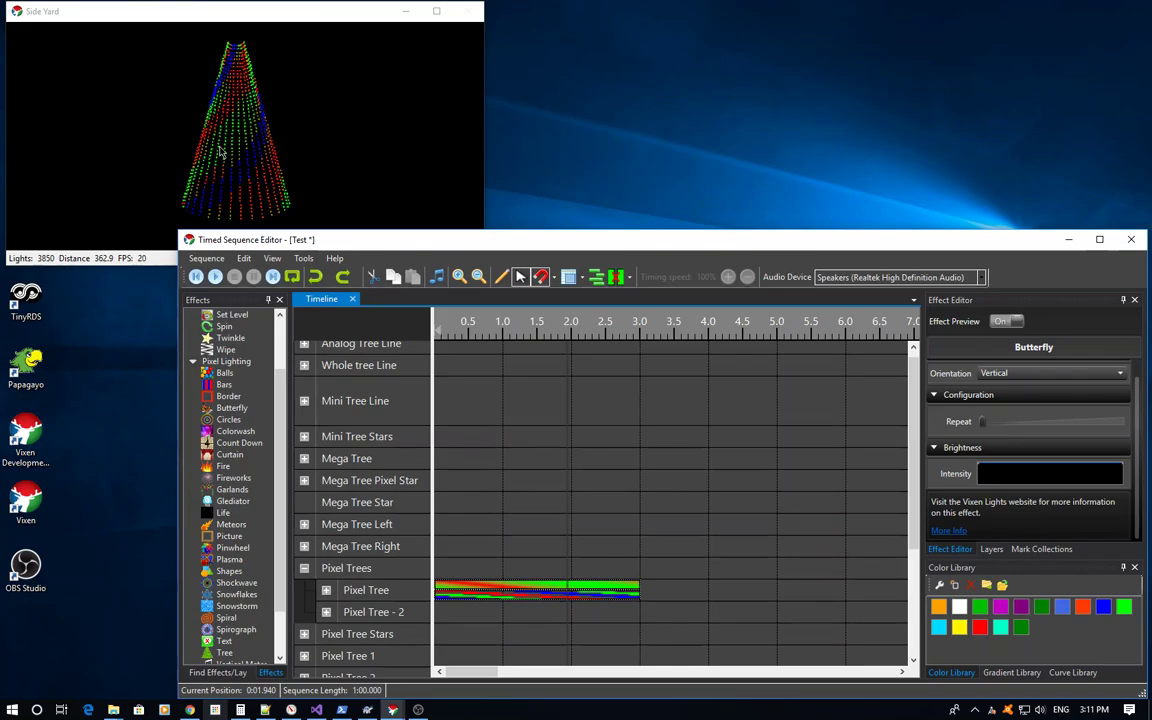
Step: Remove the blue gradient from the Spiral's Color list, then preview with the Butterfly selected
left_click(1140, 388)
left_click(666, 630)
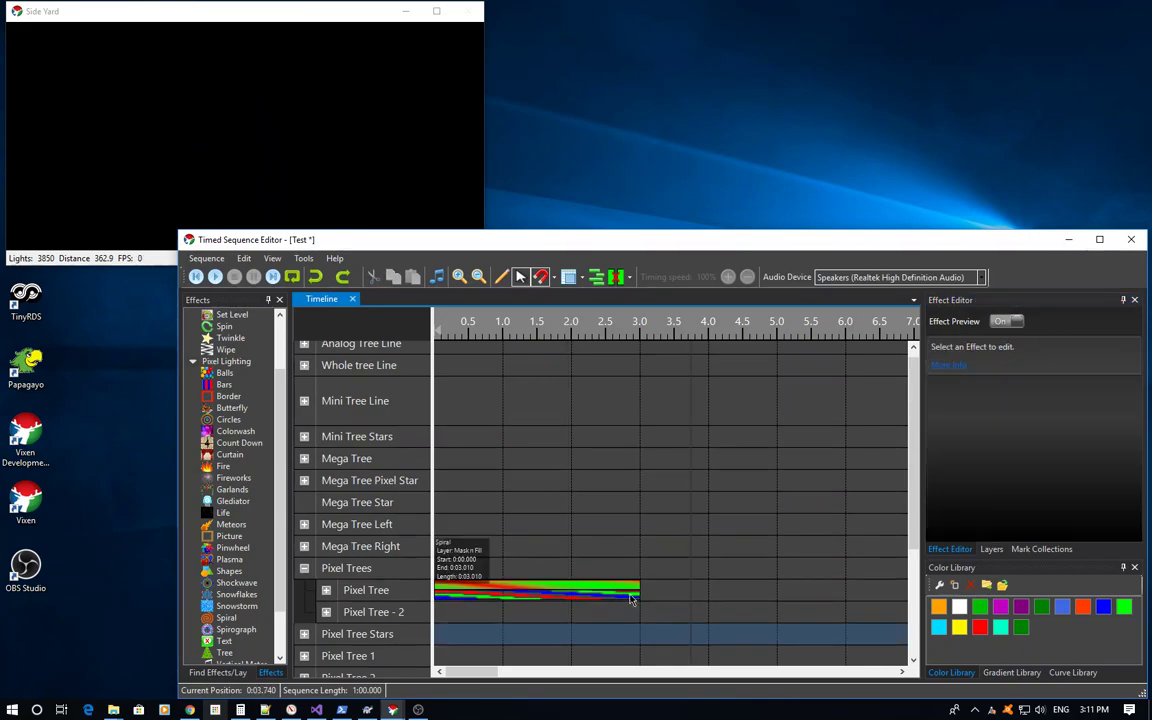
left_click(460, 588)
scroll(1118, 500, "down", 5)
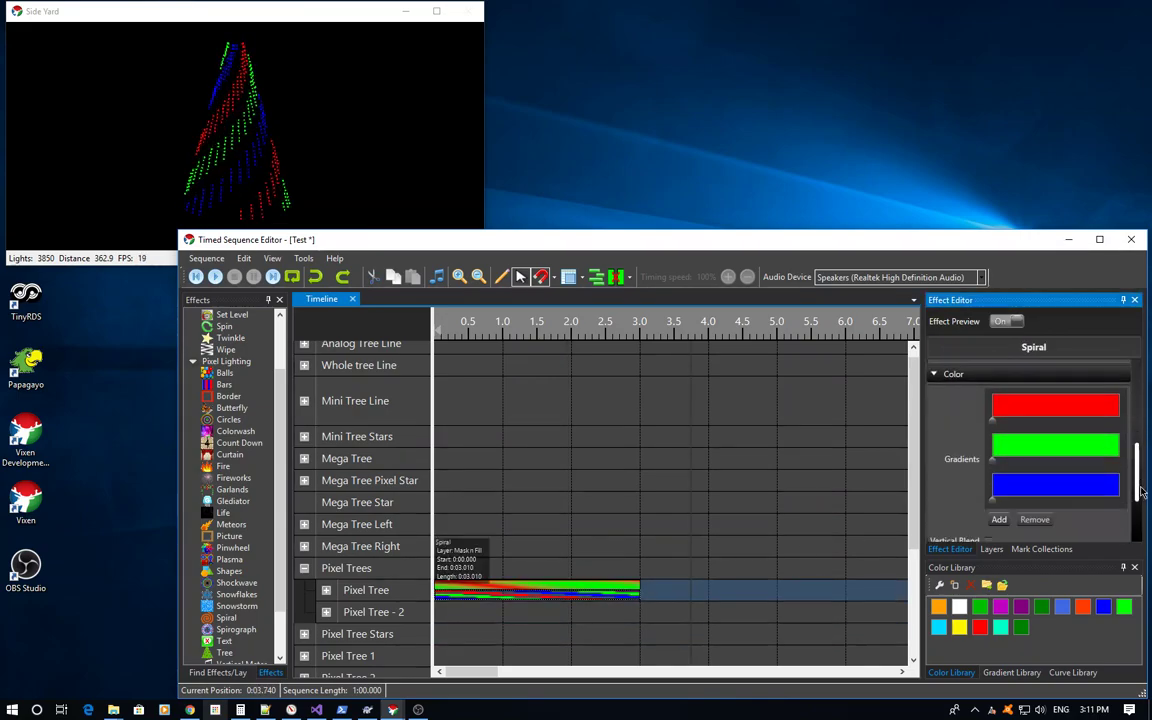
left_click(1034, 519)
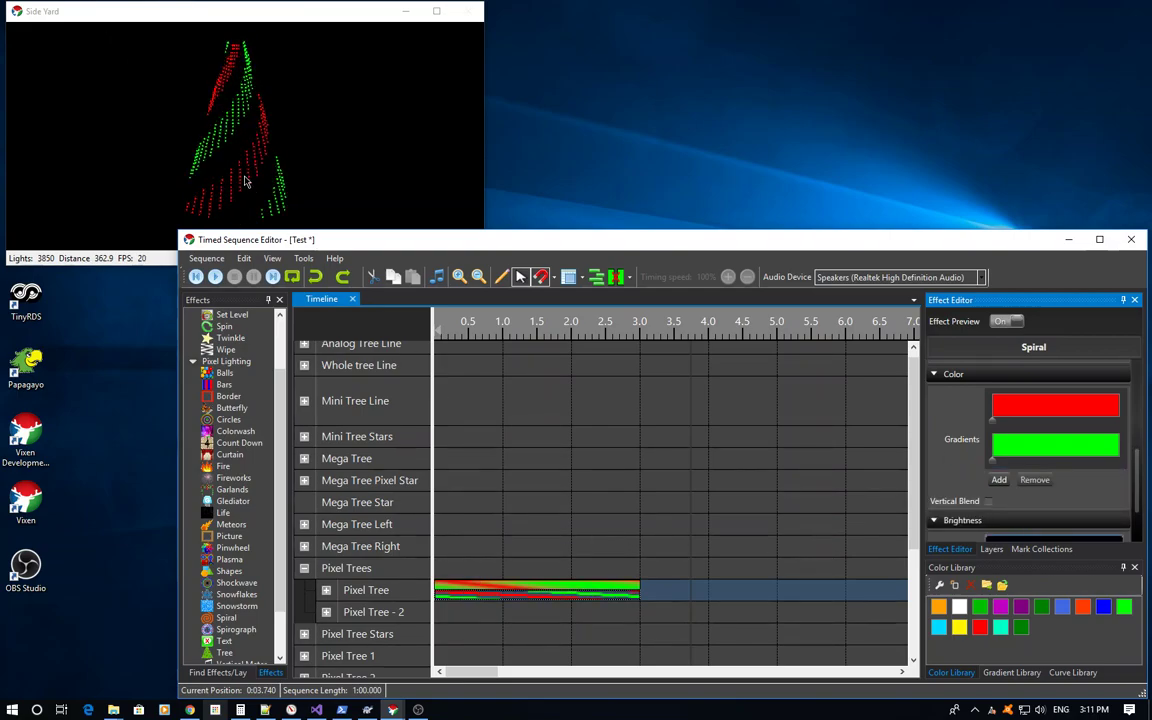
left_click(555, 589)
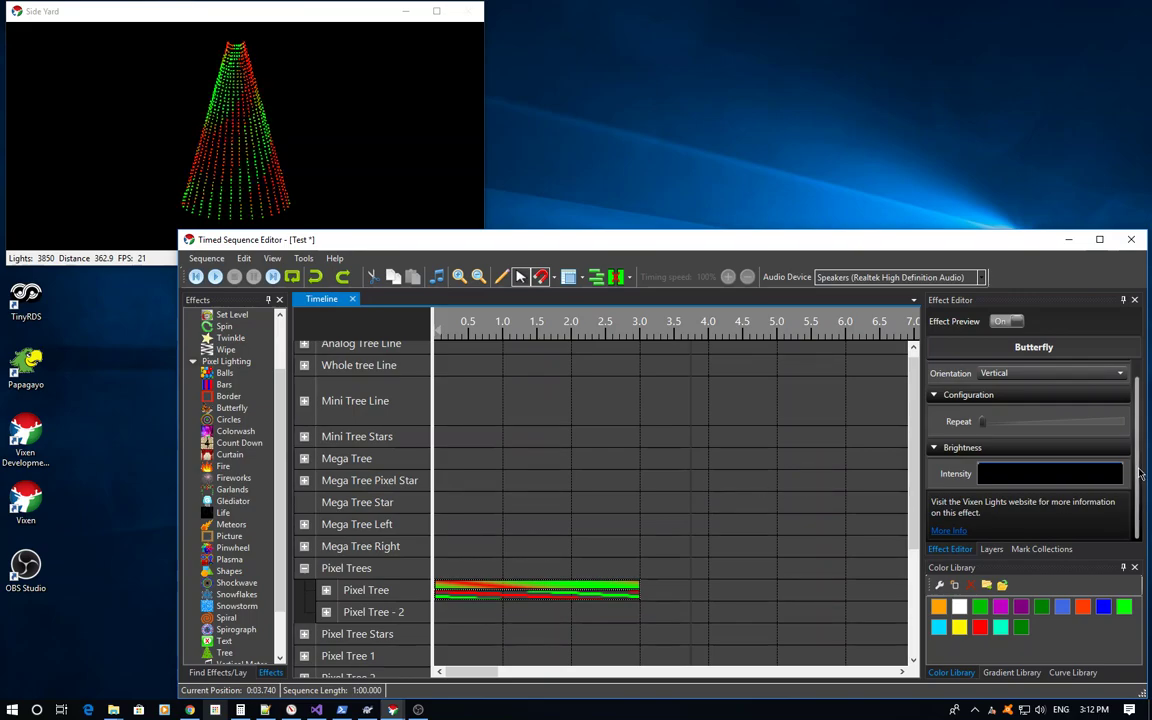
Step: Remove the Spiral's green gradient and recolour the remaining gradient blue from the Color Library
left_click_drag(1139, 452, 1140, 435)
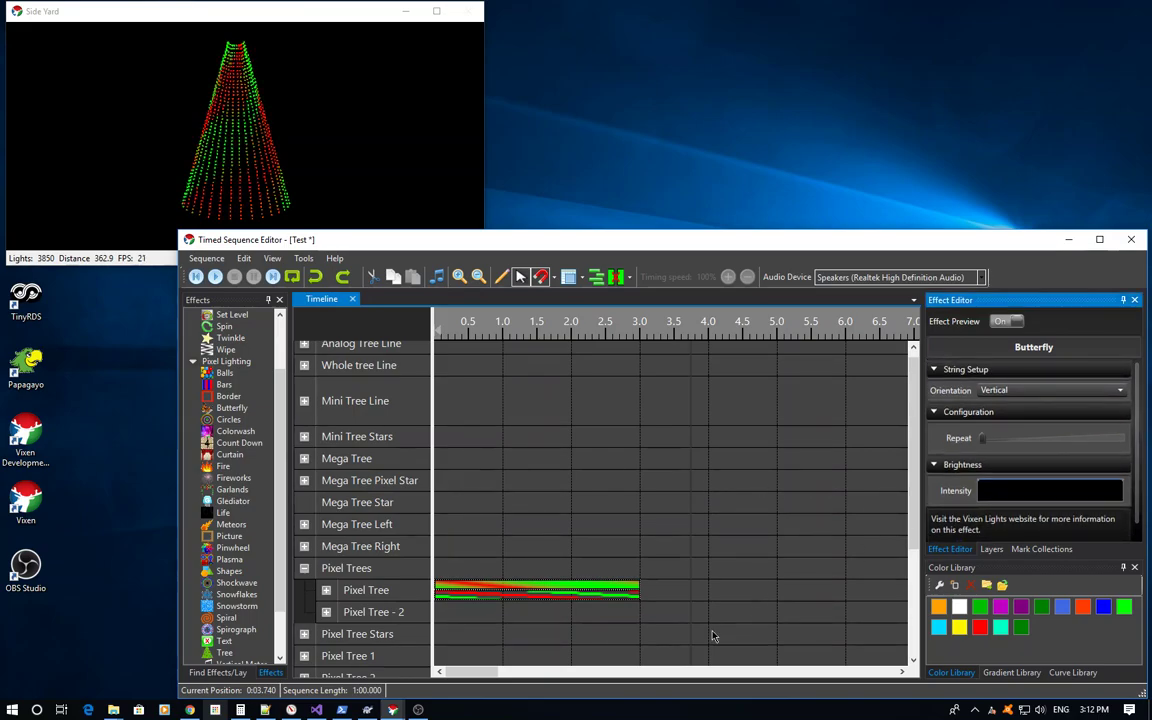
left_click(622, 597)
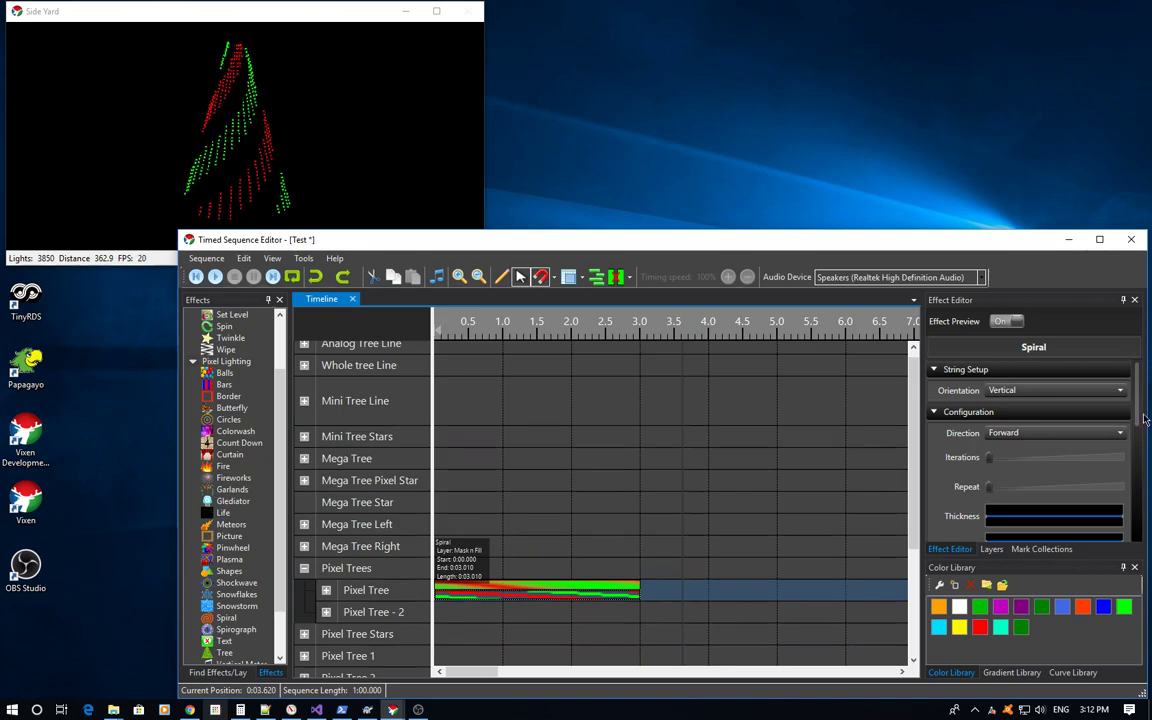
left_click_drag(1139, 395, 1144, 512)
scroll(1020, 430, "up", 1)
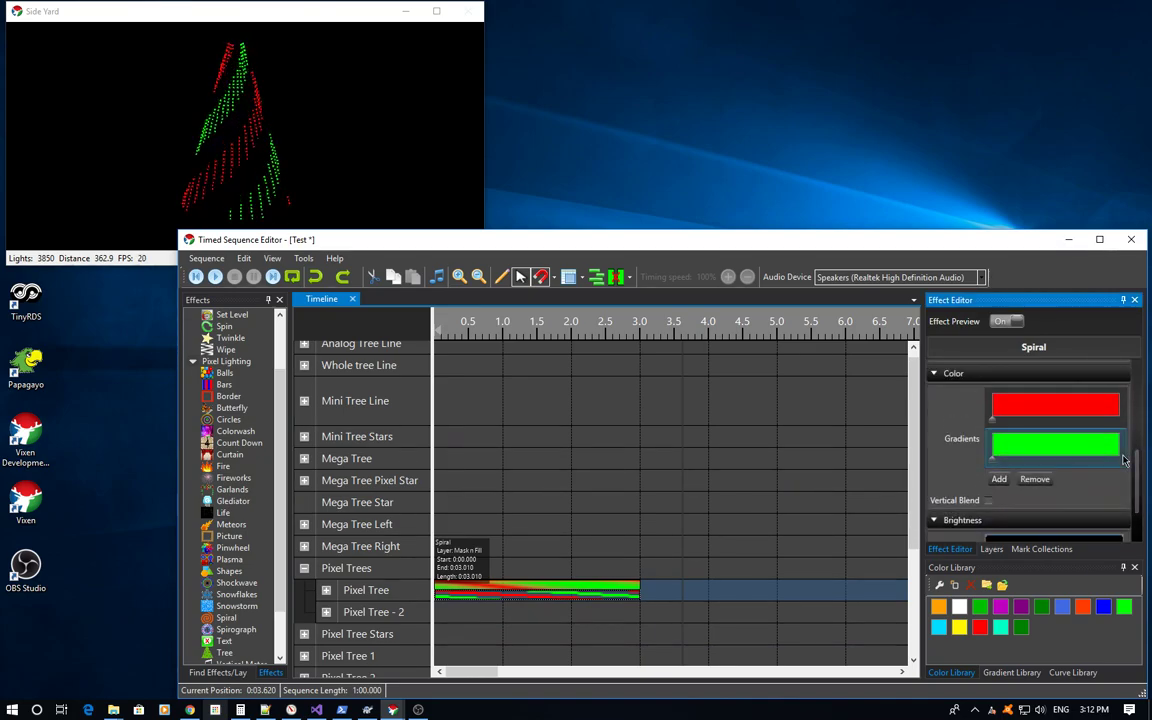
left_click(1047, 483)
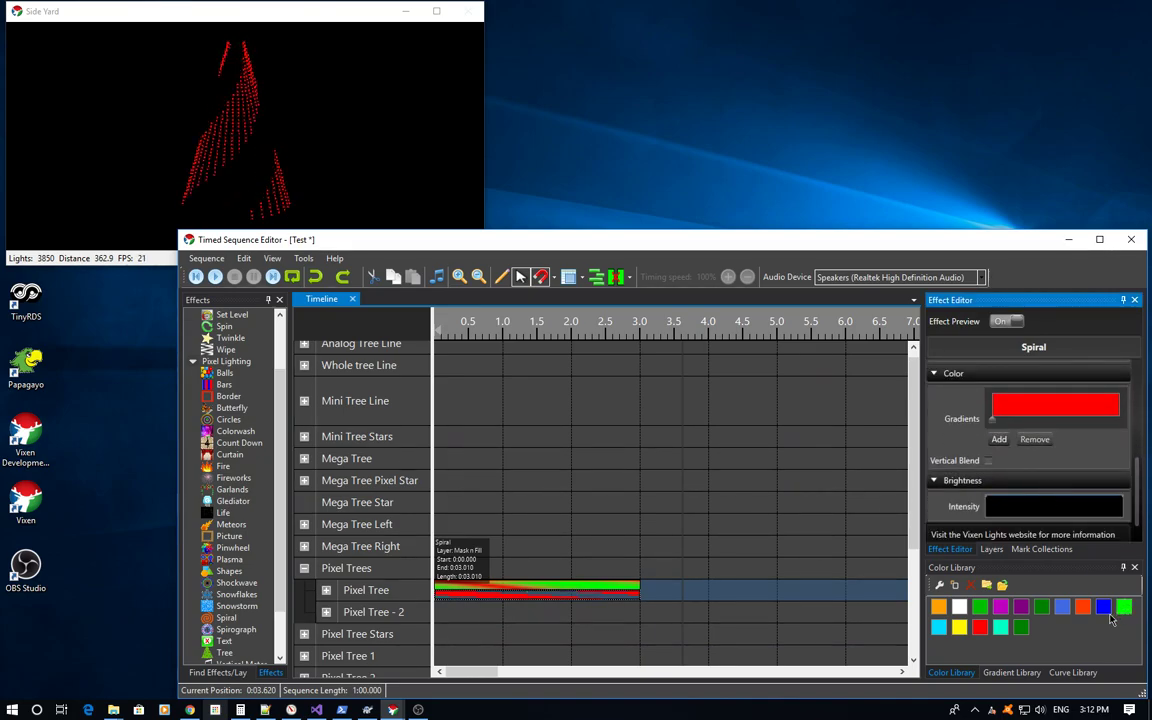
left_click_drag(1070, 405, 1071, 406)
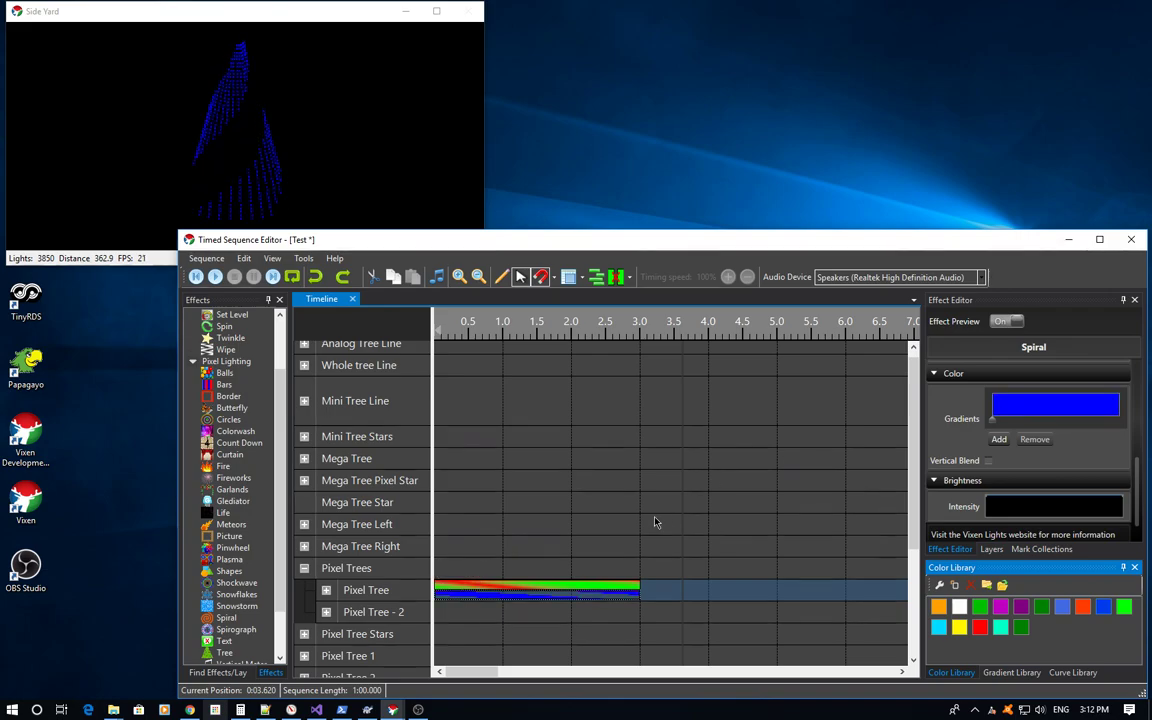
Step: Preview the blue Spiral alone and then layered over the Butterfly
left_click(622, 524)
left_click(590, 586)
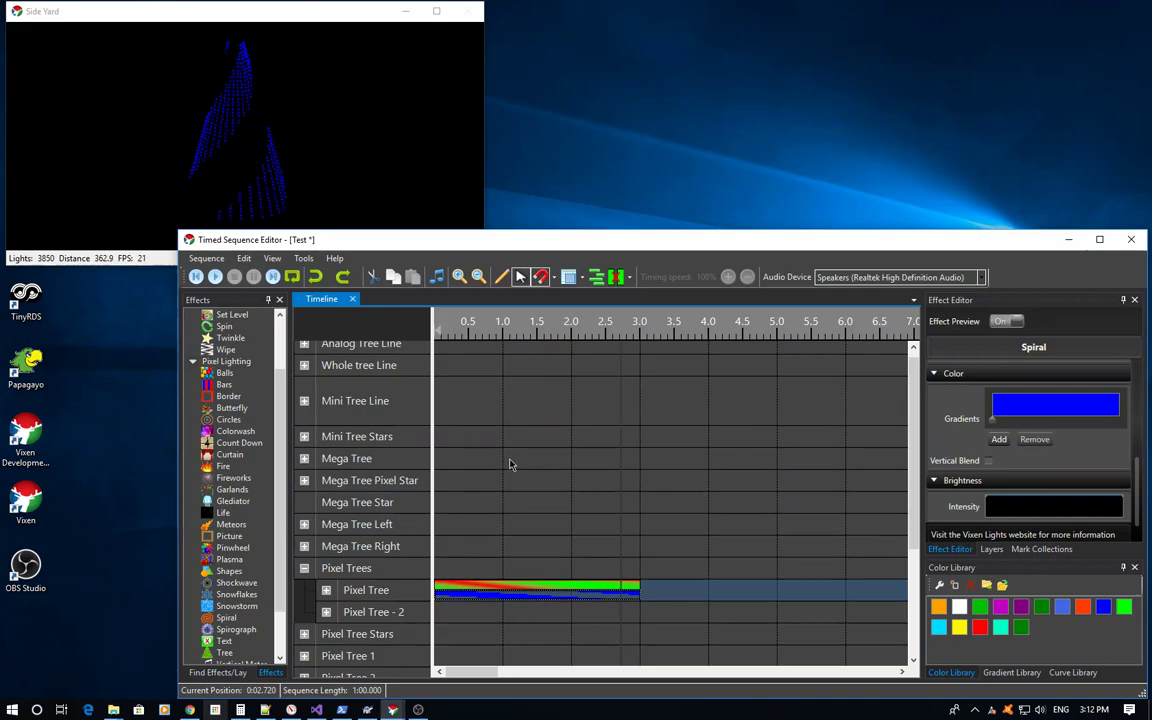
left_click(526, 585)
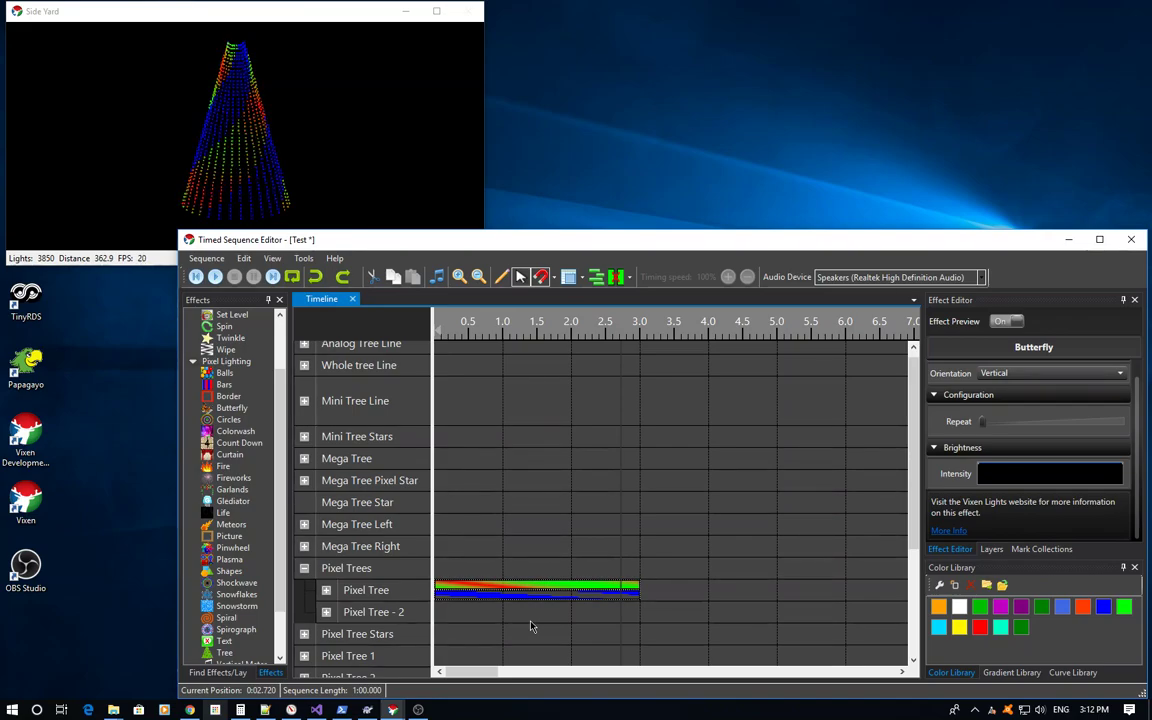
Step: Give the blue Spiral the Mask layer mode and preview it with the Butterfly
left_click(532, 622)
left_click(546, 601)
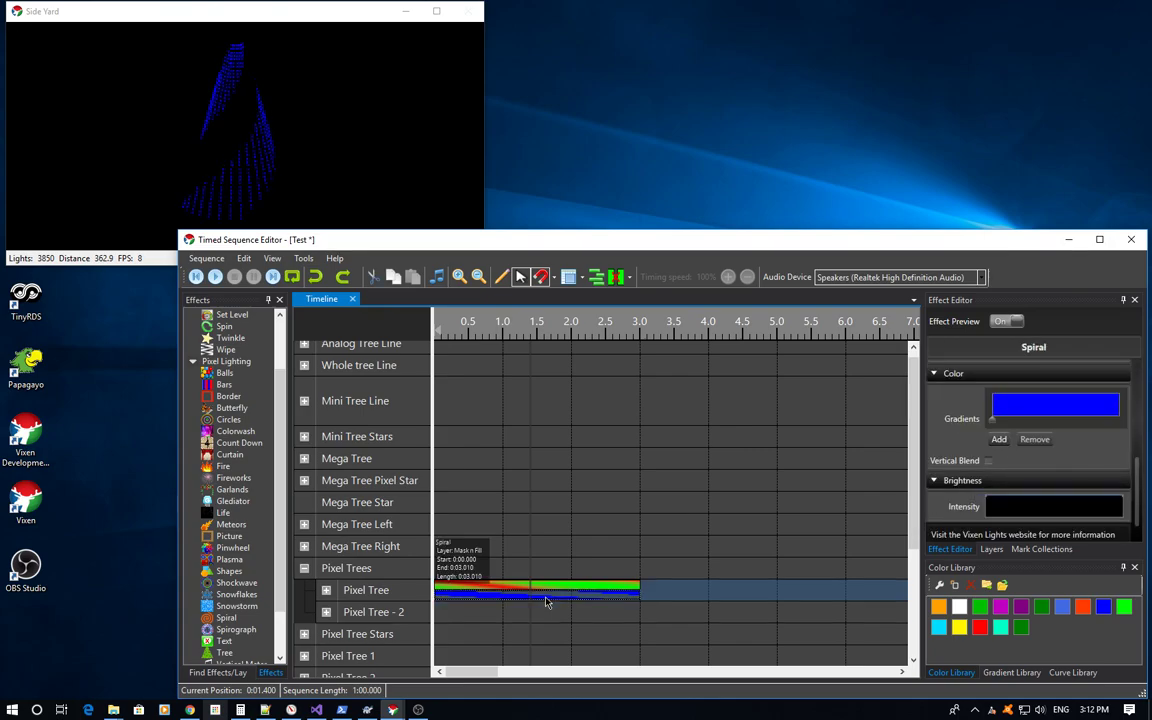
right_click(546, 601)
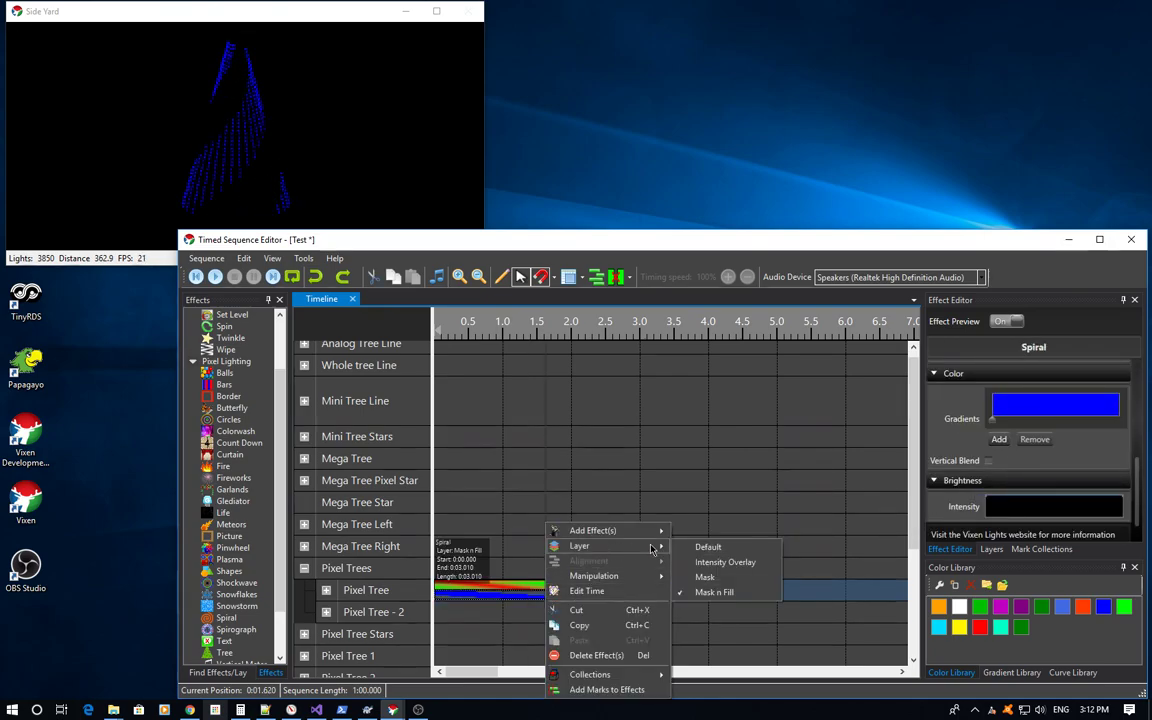
left_click(720, 591)
left_click(553, 546)
left_click(522, 545)
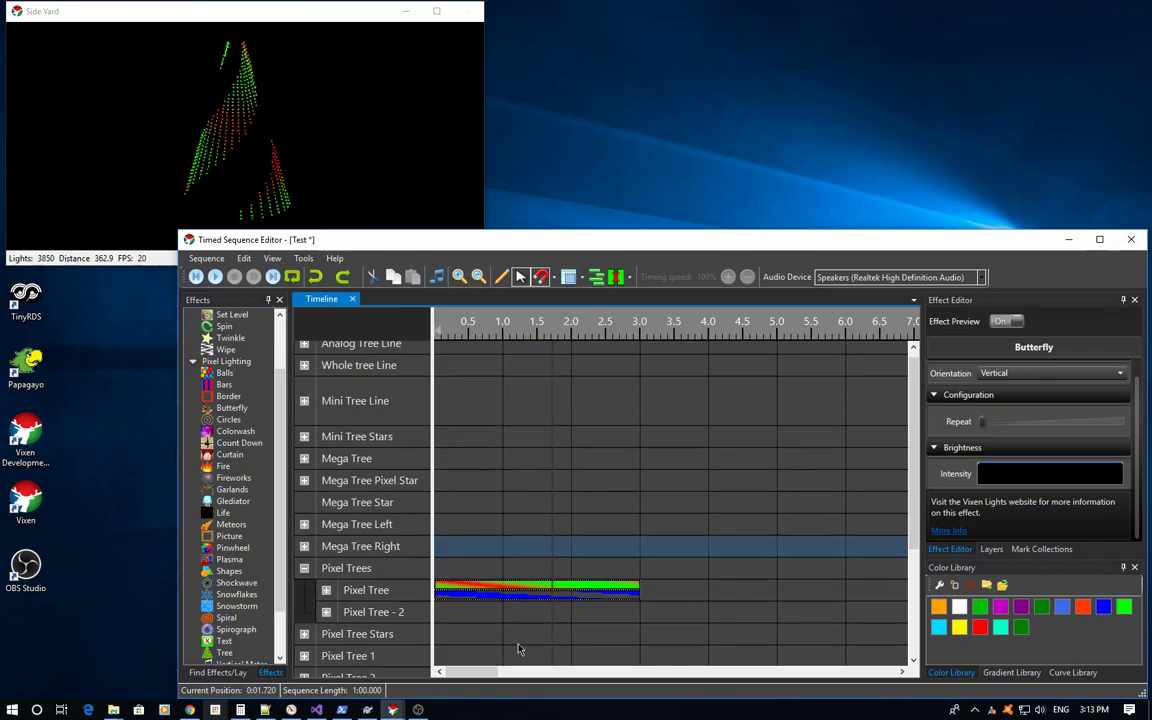
Step: Replace the Butterfly with a 3-second Plasma effect on Pixel Tree, then delete the Plasma
left_click(520, 590)
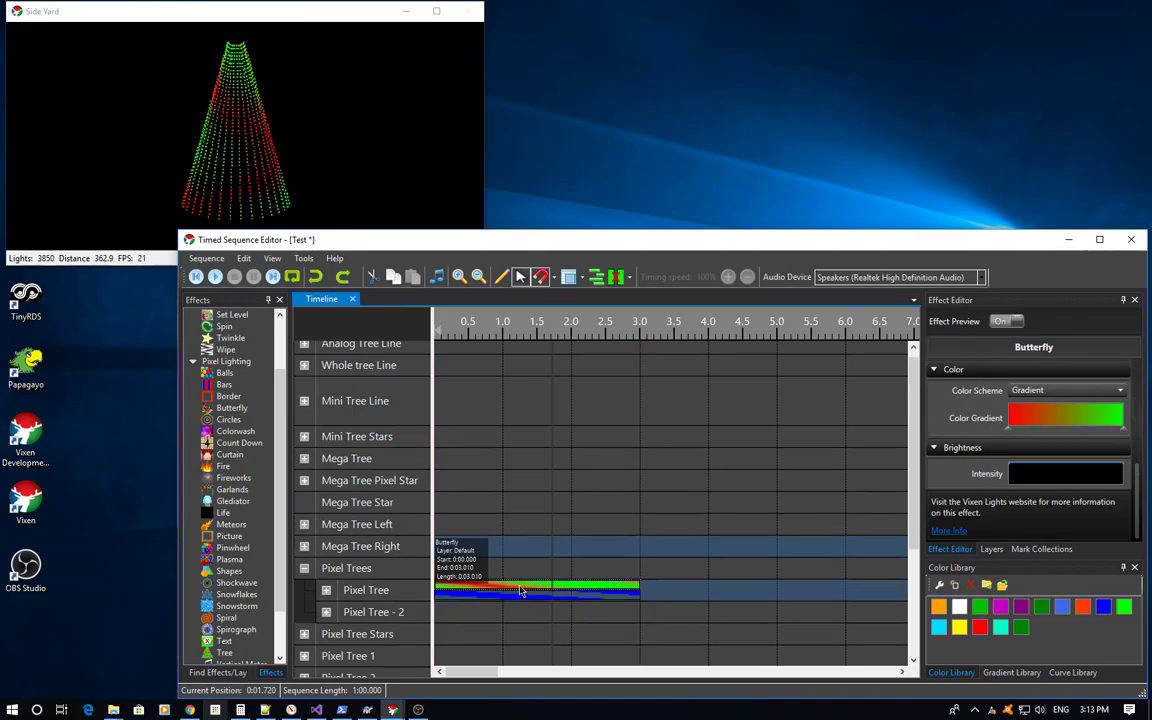
left_click(467, 526)
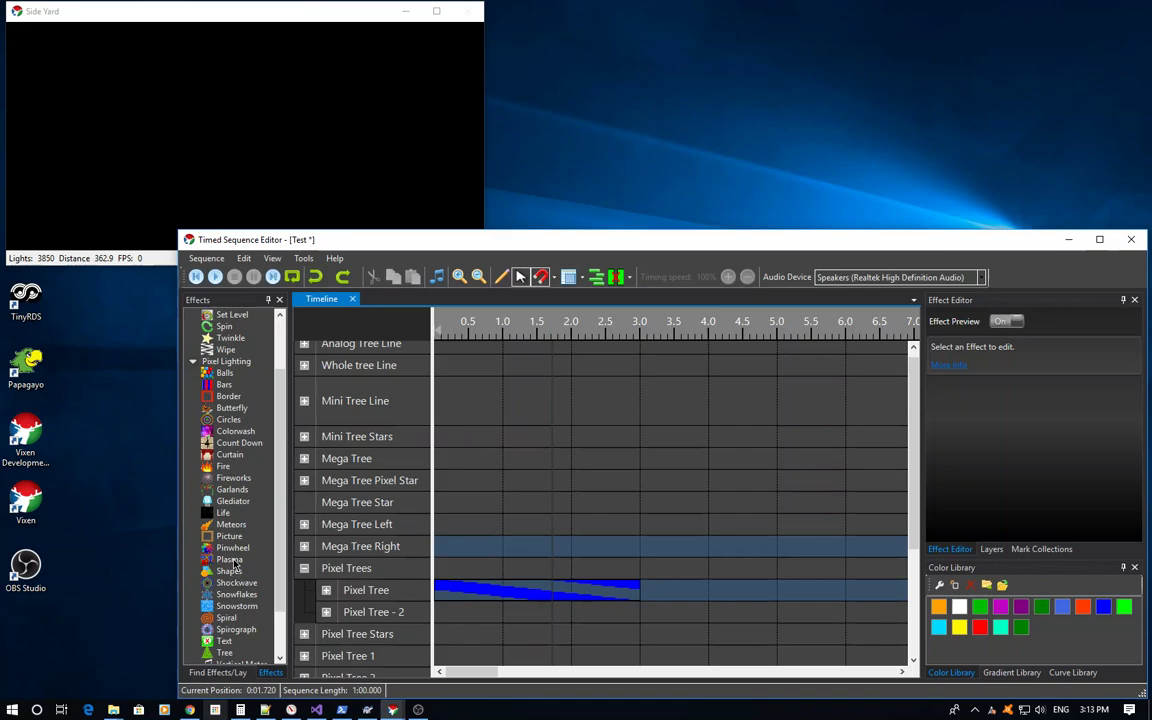
left_click_drag(233, 563, 437, 578)
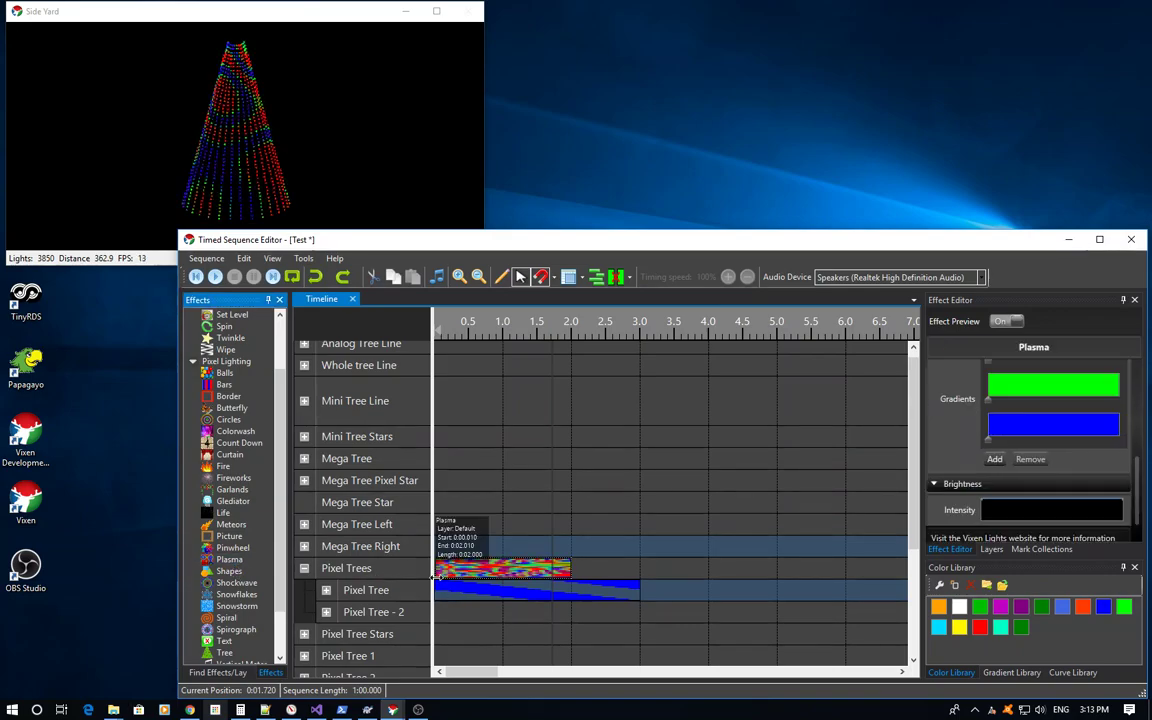
left_click_drag(551, 570, 636, 604)
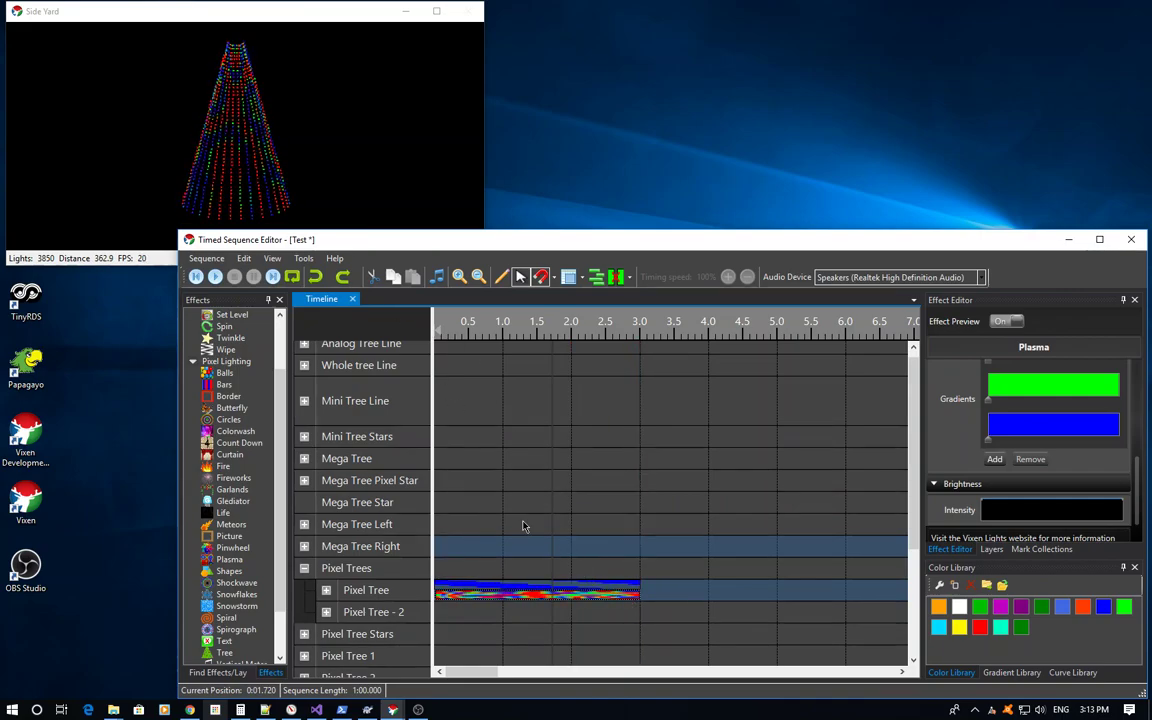
left_click_drag(227, 617, 531, 622)
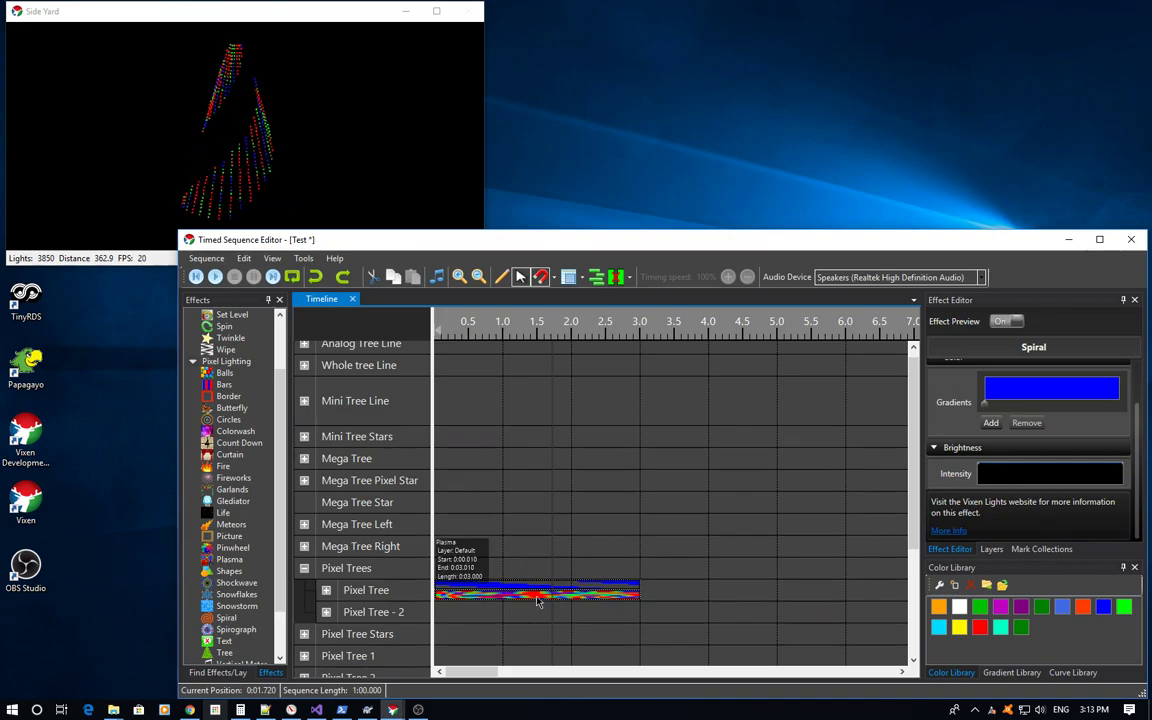
left_click(537, 597)
key("Delete")
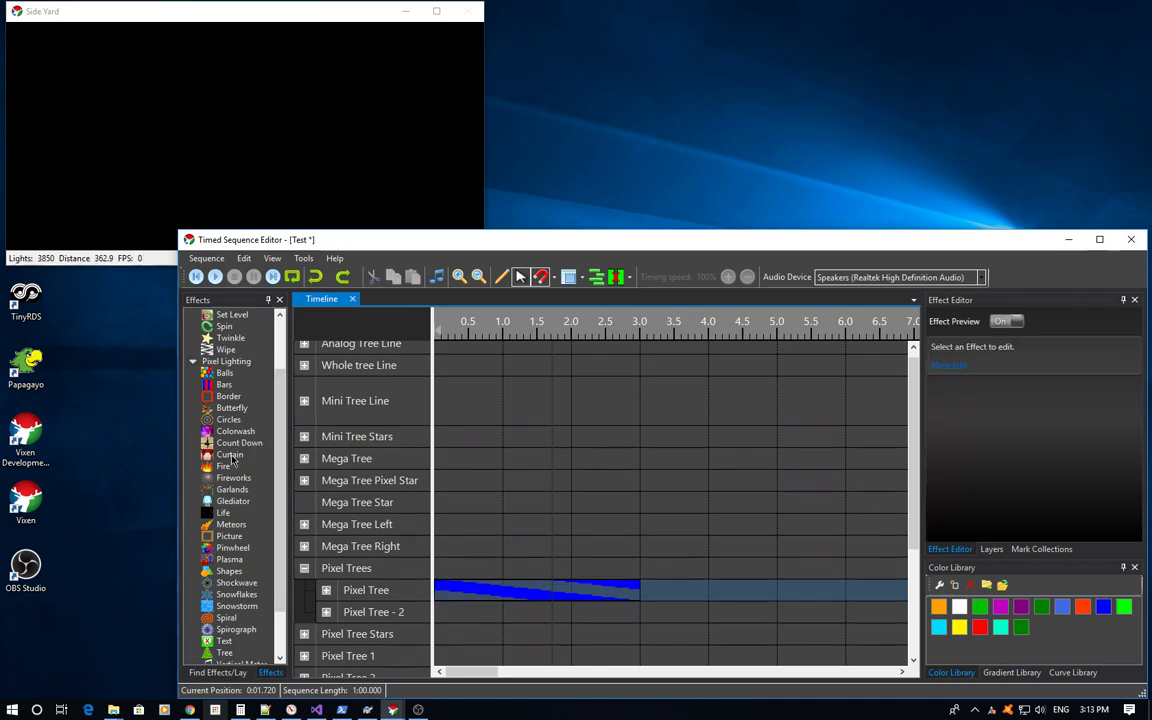
Step: Add a red-to-green Curtain effect to the Pixel Tree row under the Spiral, then preview it
left_click_drag(231, 467, 630, 603)
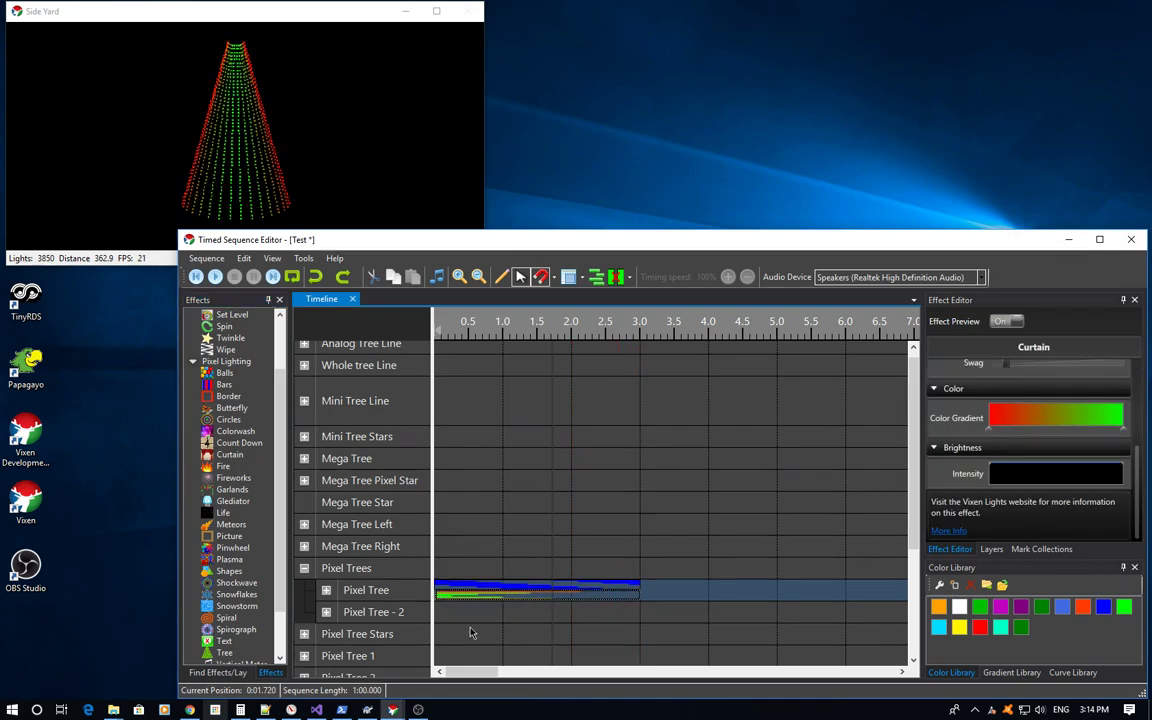
left_click(506, 524)
left_click(512, 600)
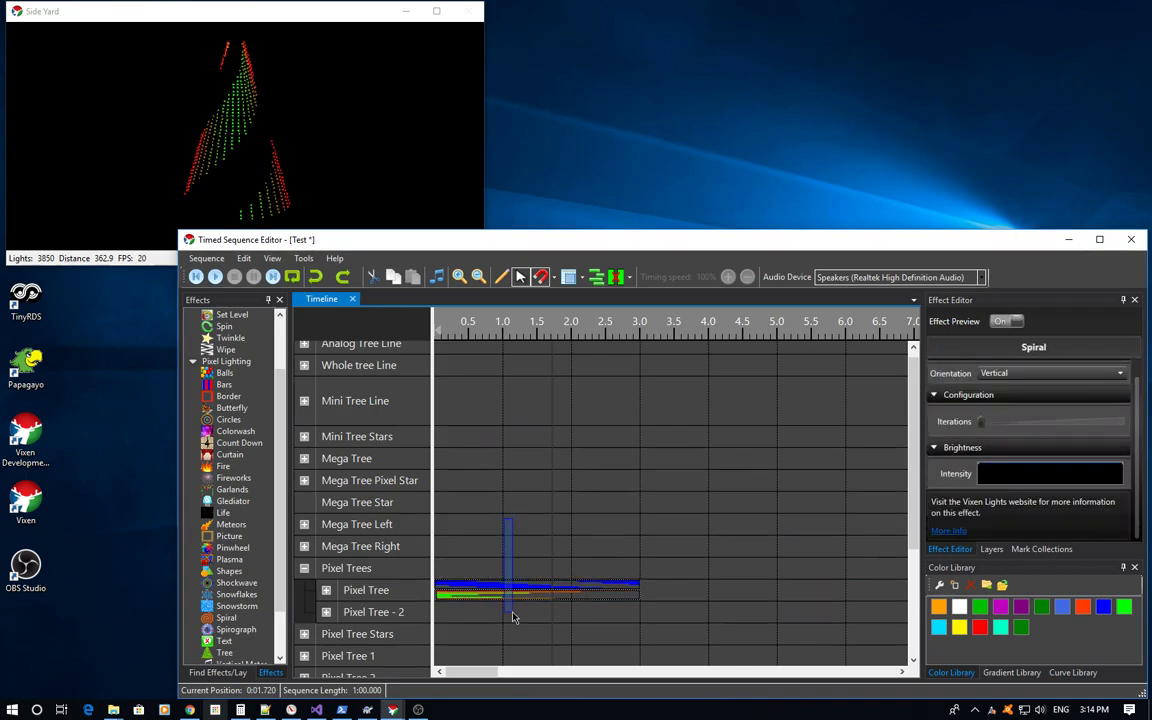